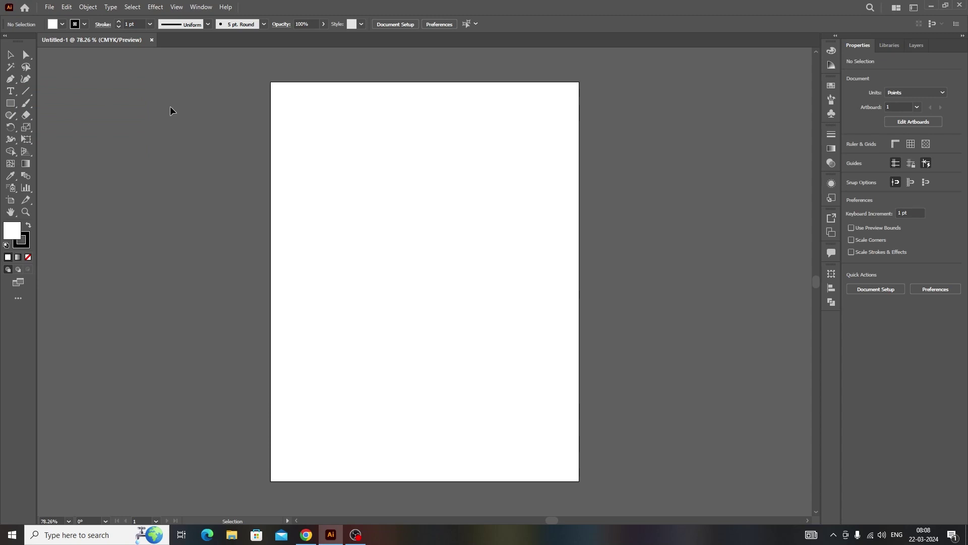
Step: Draw a closed rectangle about 191 pt wide and 314 pt high with the Pen tool in the artboard's upper-left area
key("p")
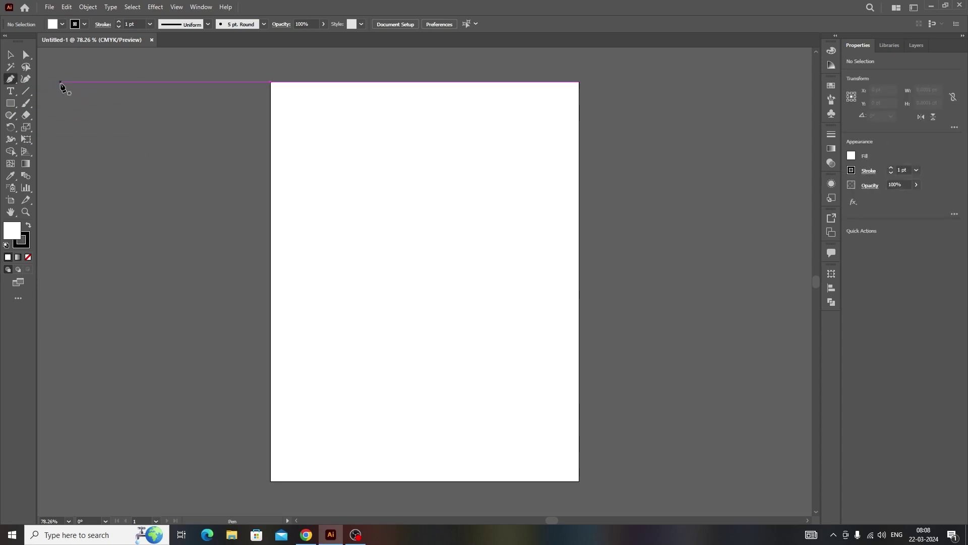
left_click(13, 81)
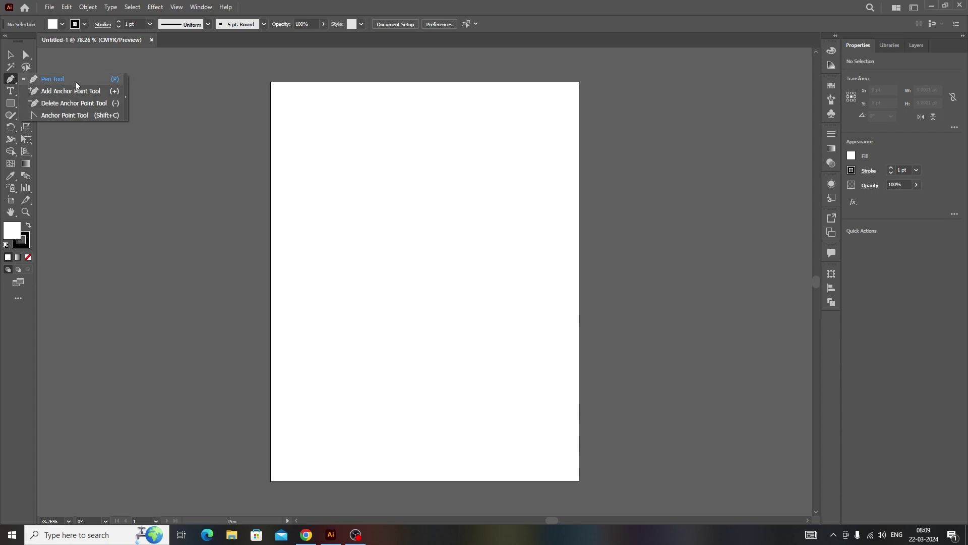
left_click(59, 84)
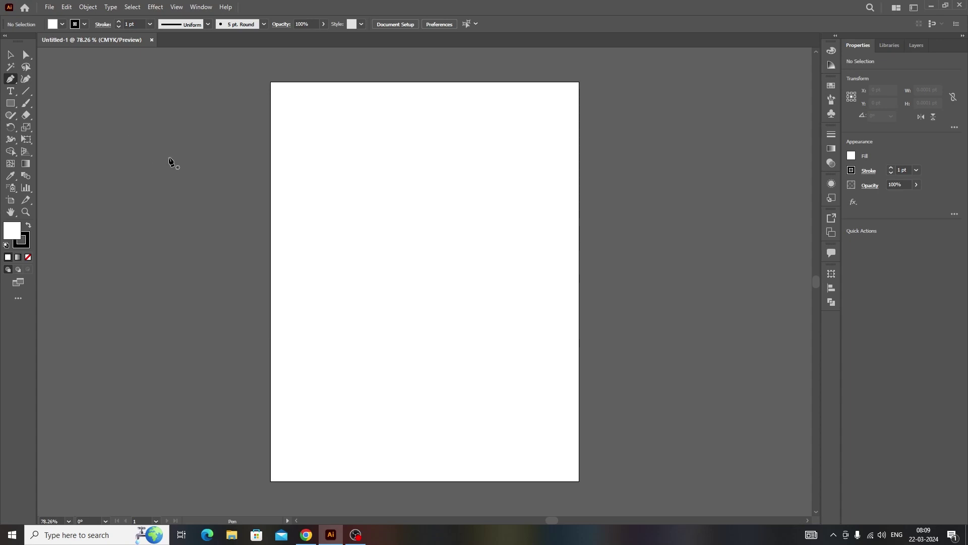
left_click(332, 142)
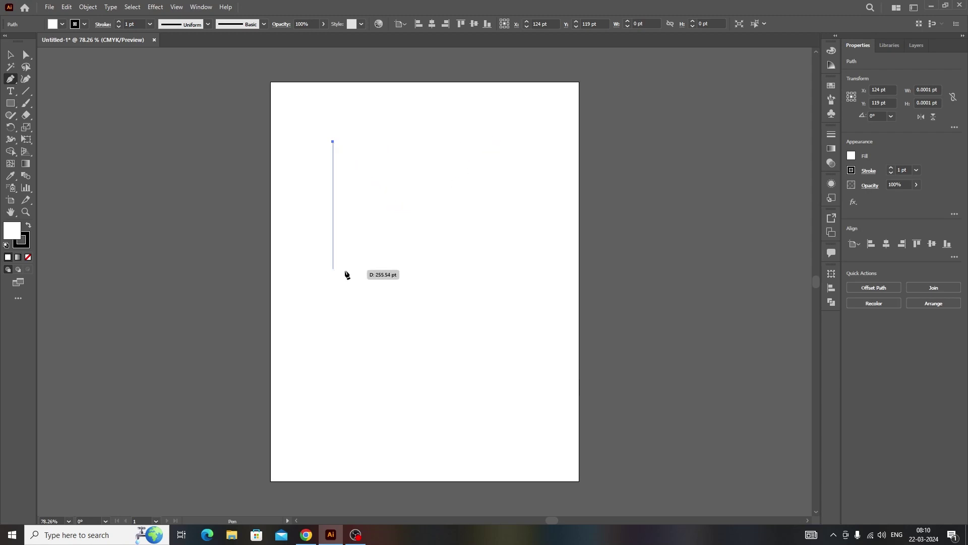
left_click(332, 299)
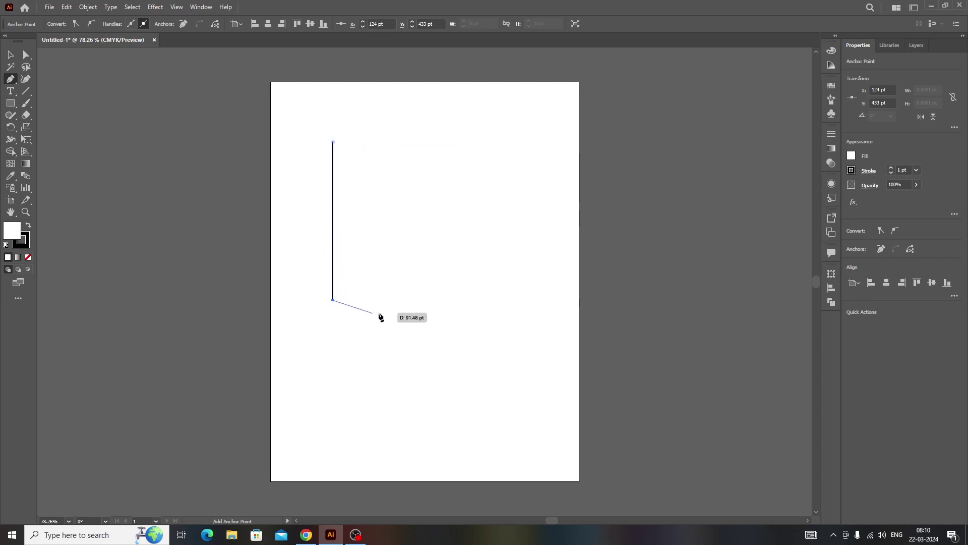
left_click(429, 299)
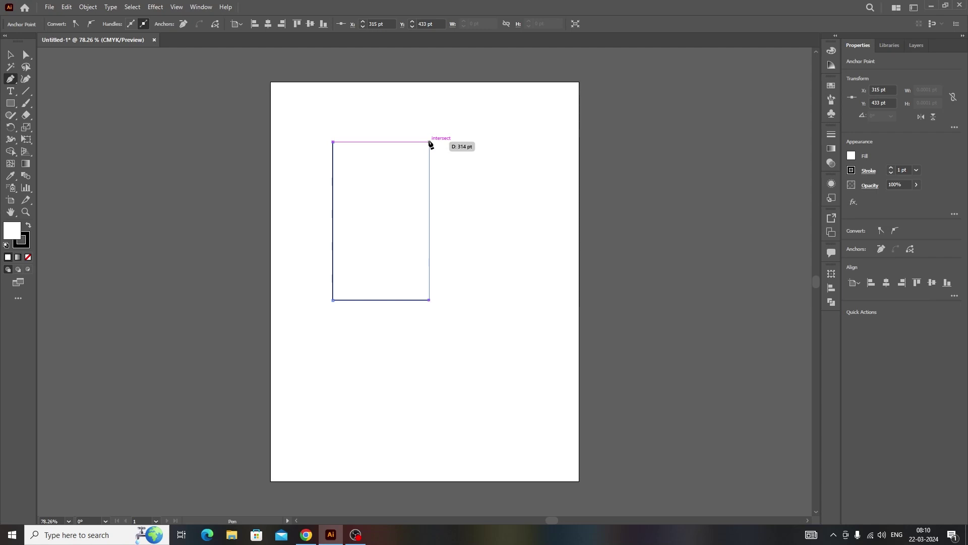
left_click(429, 142)
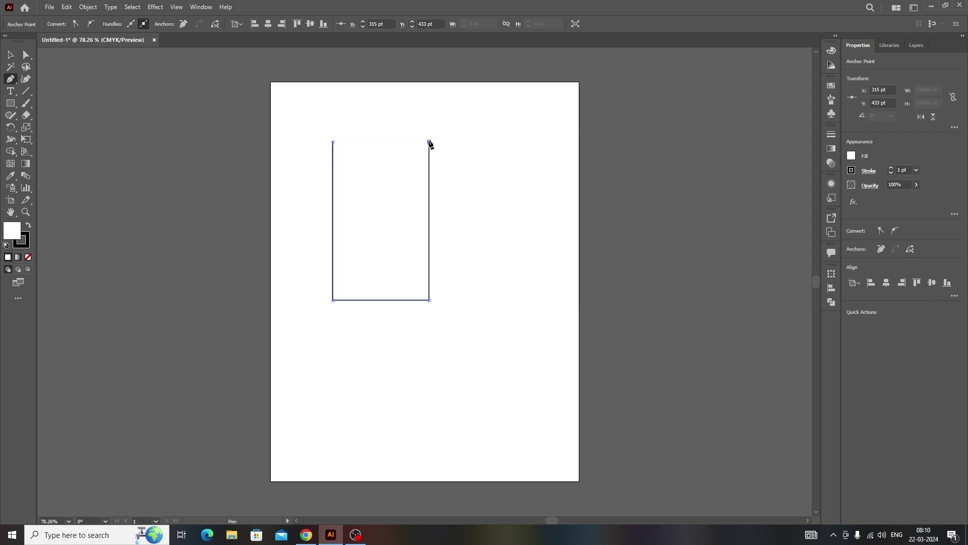
left_click(333, 142)
Step: Fill the rectangle with red and move it off the artboard to the left
left_click(11, 55)
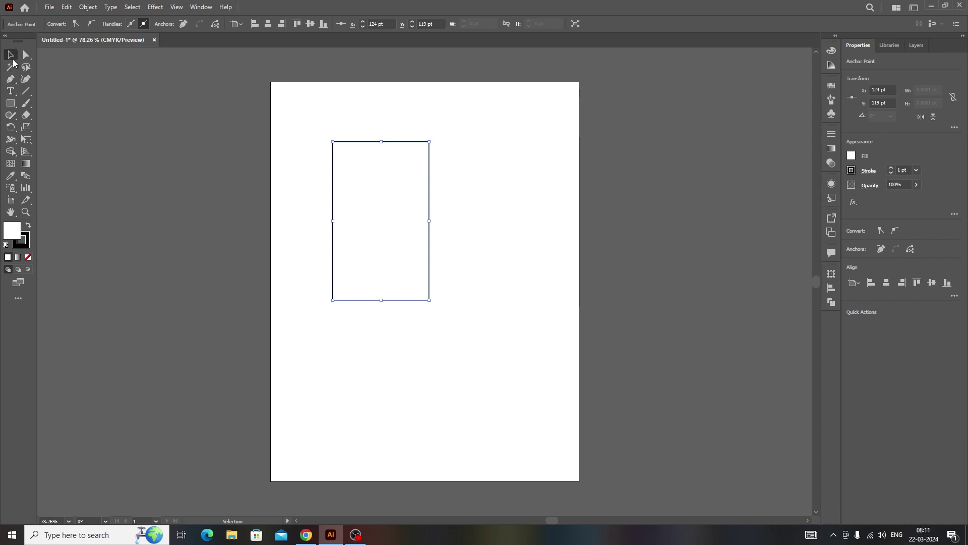
left_click(356, 149)
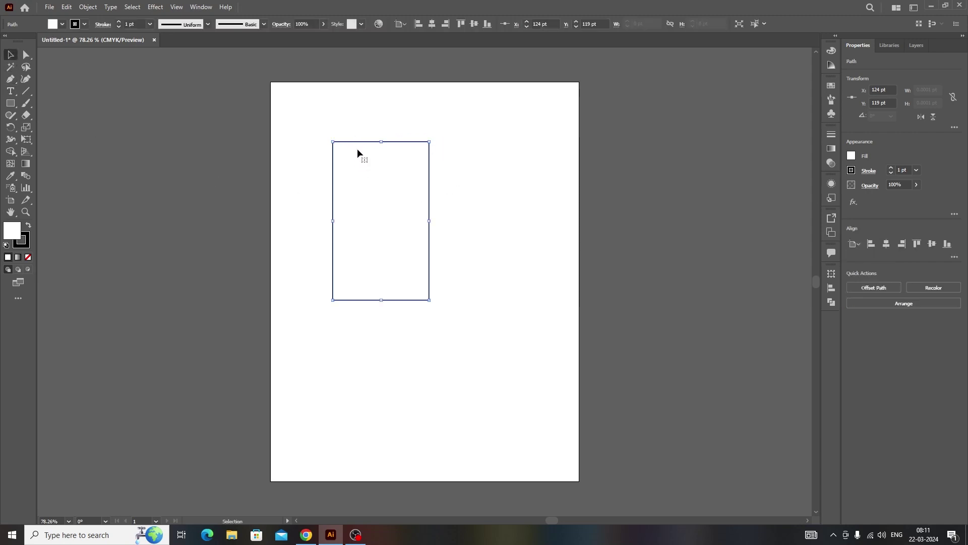
left_click(333, 130)
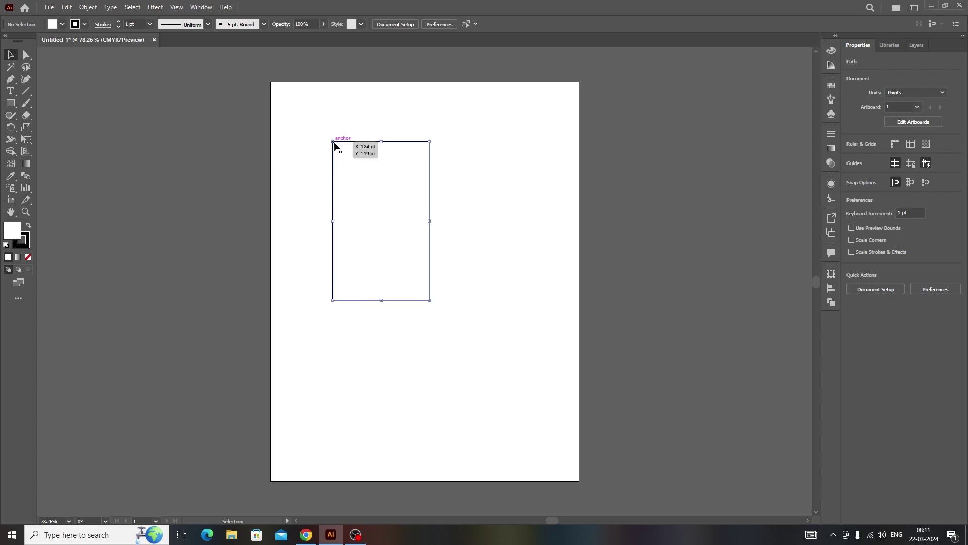
left_click(335, 147)
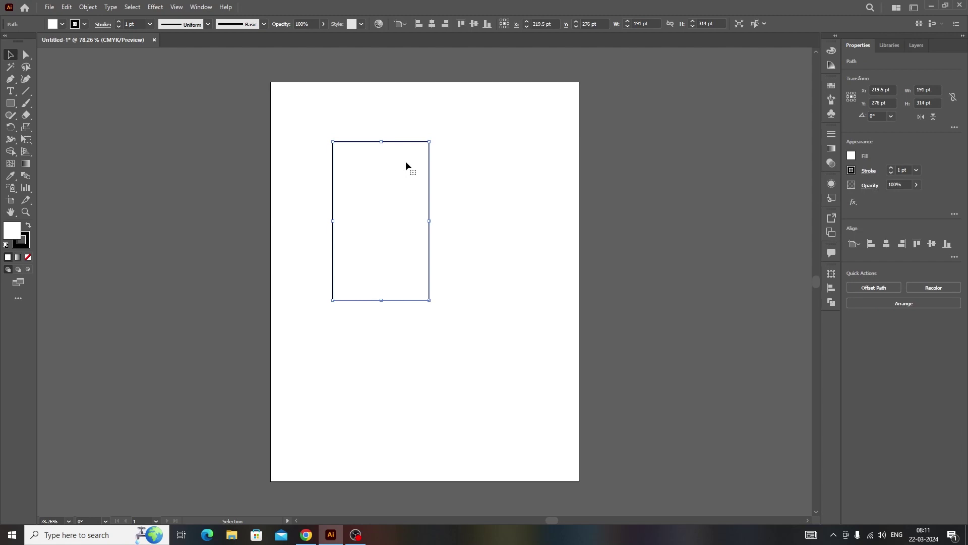
double_click(6, 232)
left_click_drag(436, 214, 457, 218)
left_click(590, 212)
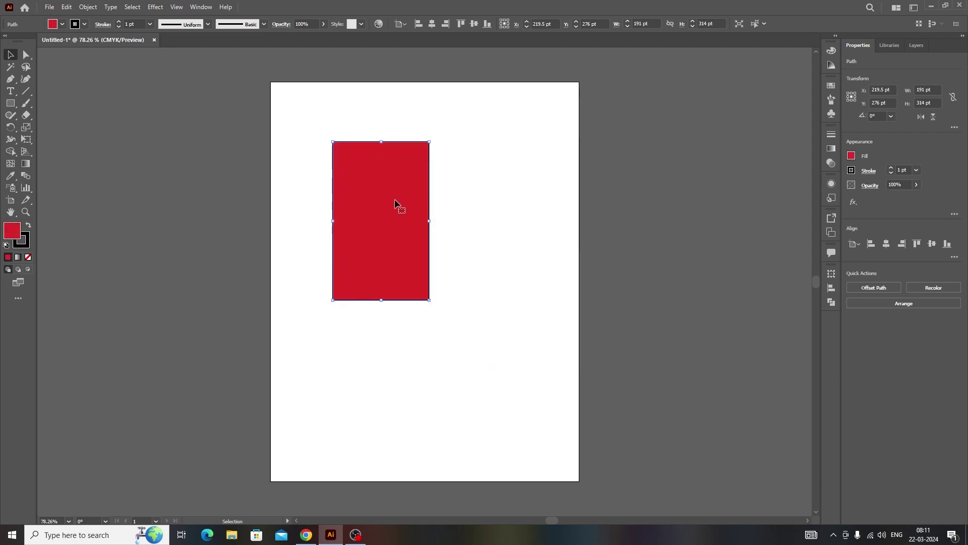
left_click_drag(376, 198, 150, 220)
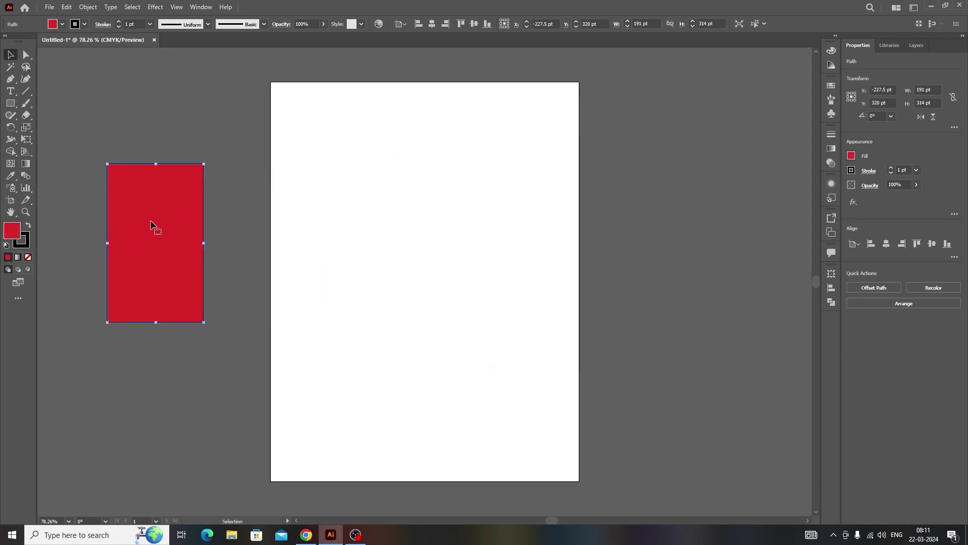
Step: Start an irregular straight-edged path with five anchor points down the artboard's left side using the Pen tool, and set its fill to None
left_click(11, 79)
left_click(299, 151)
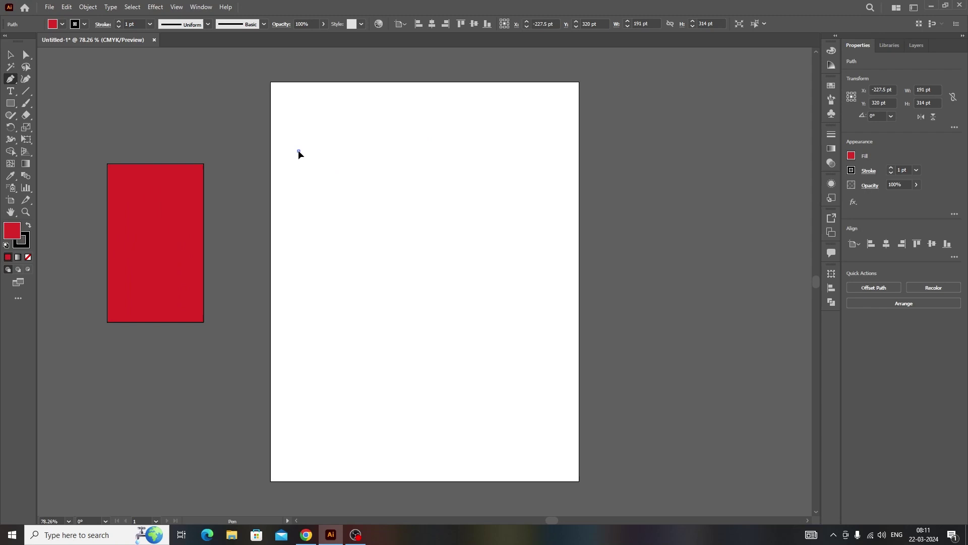
left_click(307, 219)
left_click(360, 276)
left_click(310, 343)
left_click(378, 388)
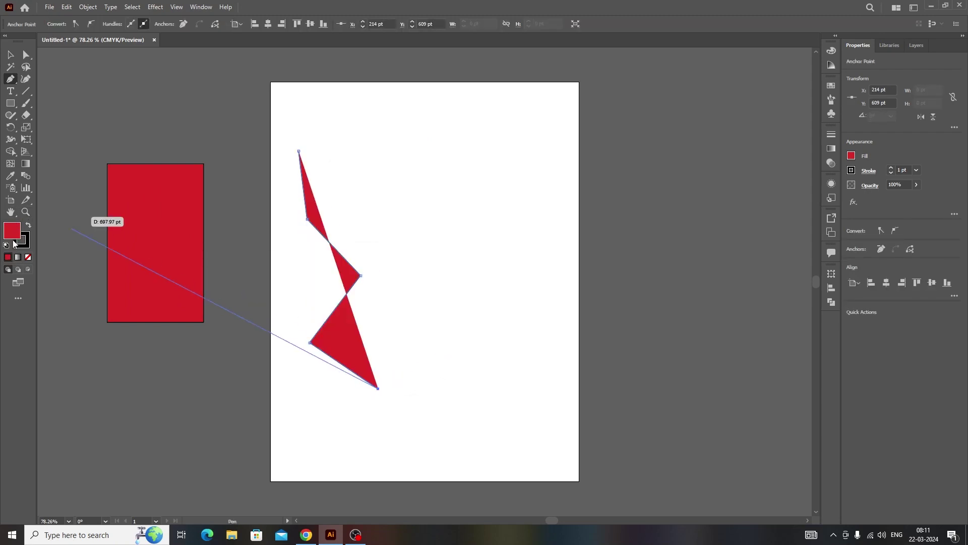
left_click(27, 258)
Step: Continue the irregular outline with straight segments up the artboard's right side and across the top, closing it at the starting anchor
left_click(429, 381)
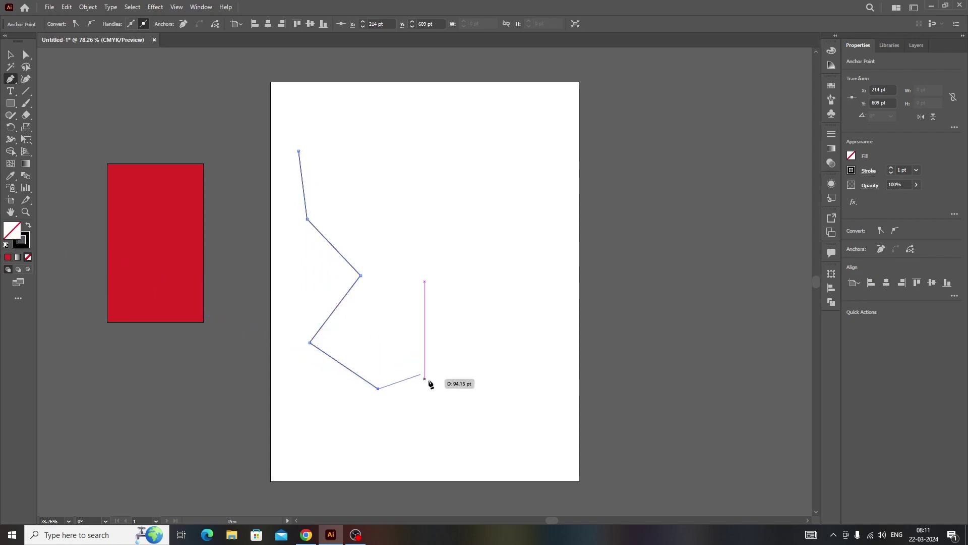
left_click(498, 322)
left_click(471, 281)
left_click(544, 266)
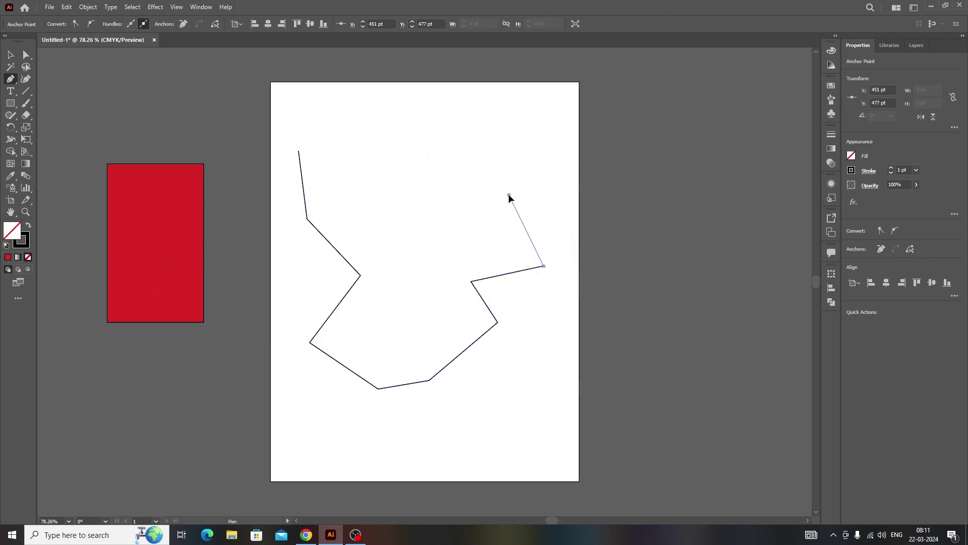
left_click(509, 194)
left_click(398, 180)
left_click(417, 131)
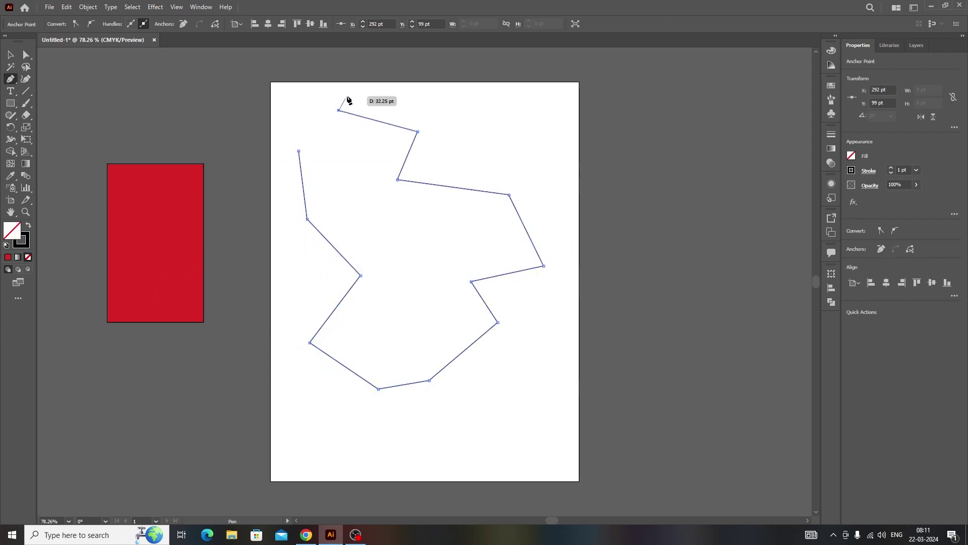
left_click(338, 110)
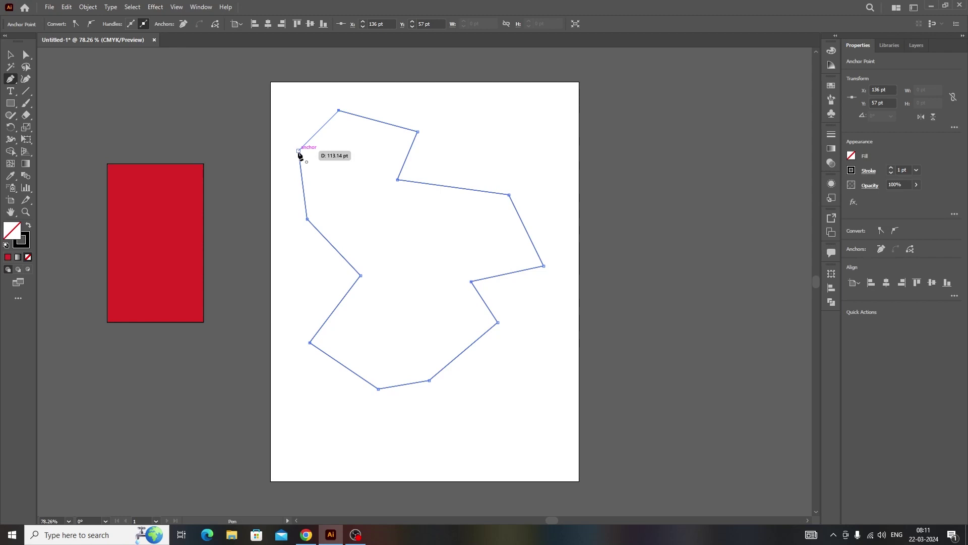
left_click(299, 151)
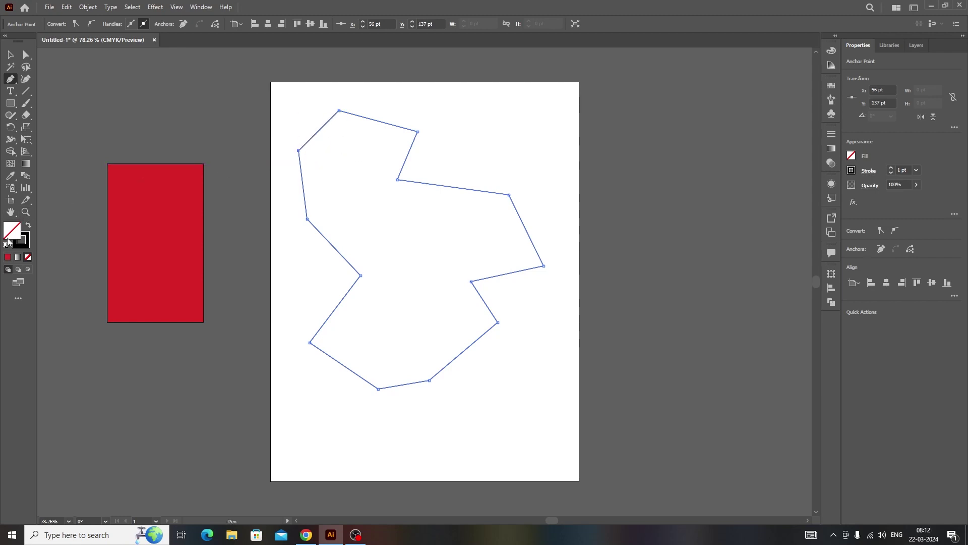
Step: Fill the irregular polygon with solid red and move it off the artboard to the lower left
left_click(7, 257)
key("v")
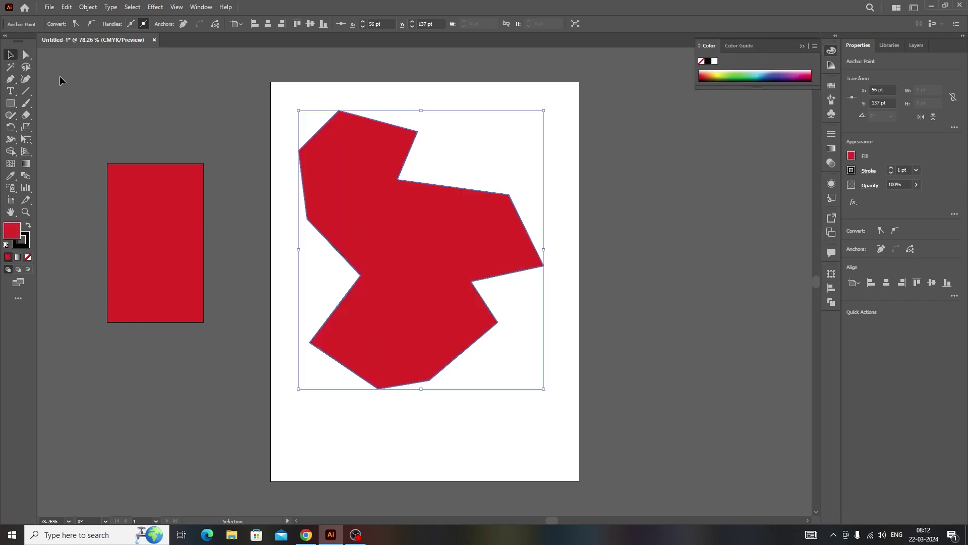
left_click_drag(389, 206, 75, 421)
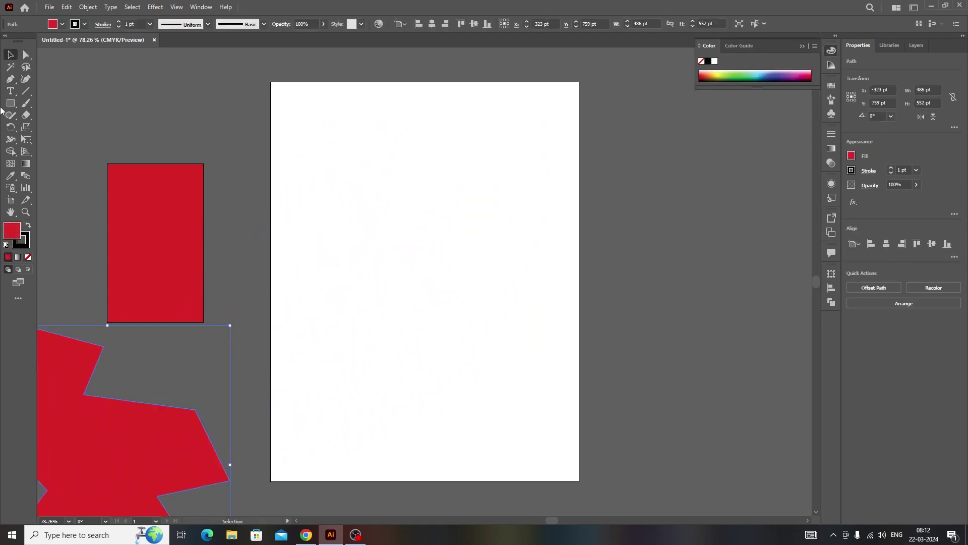
Step: Draw a closed red zigzag shape about 232 pt wide and 492 pt high with six anchor points using the Pen tool
left_click(10, 79)
left_click(452, 118)
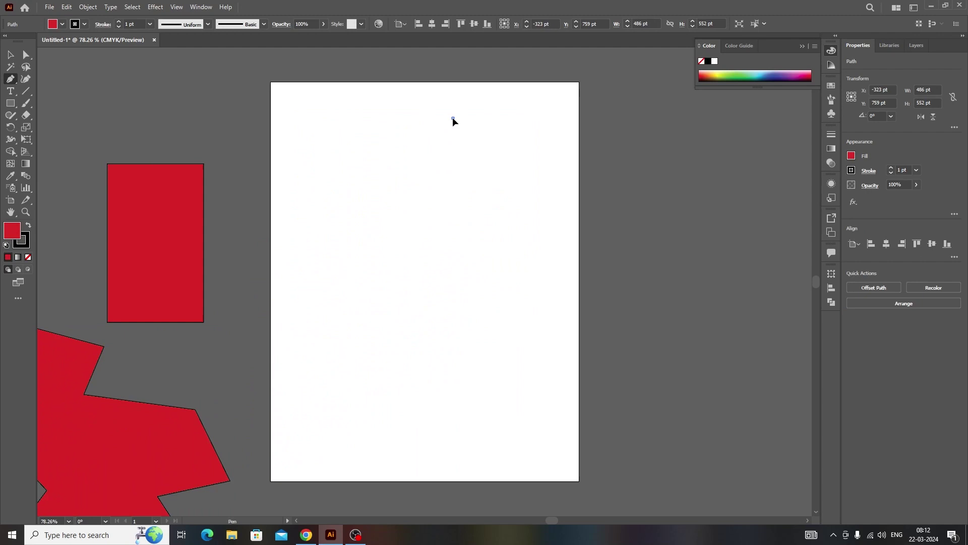
left_click(352, 170)
left_click(469, 215)
left_click(374, 275)
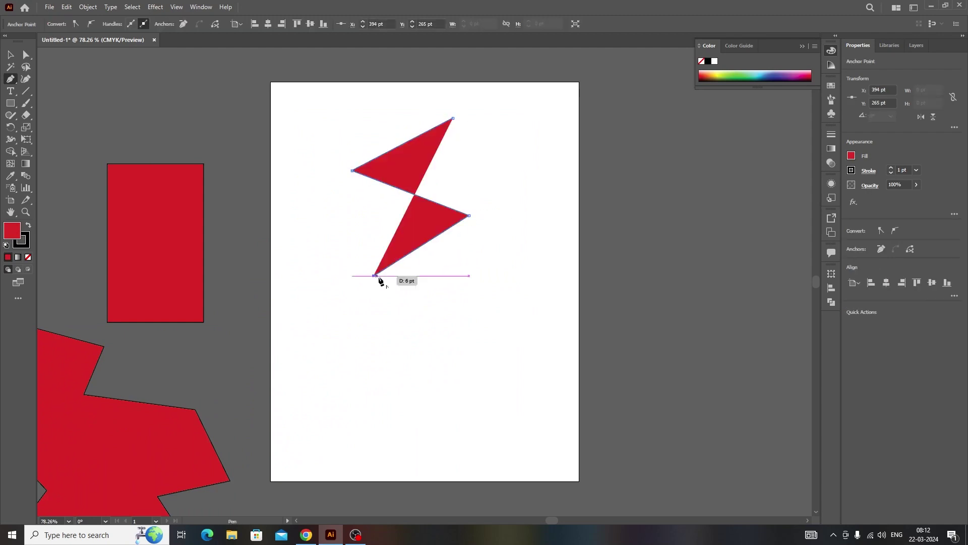
left_click(469, 322)
left_click(384, 365)
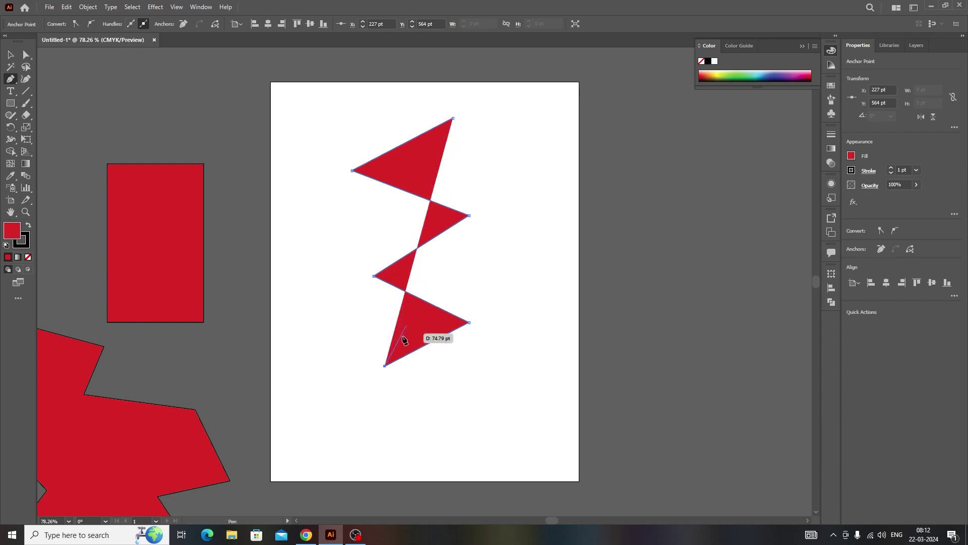
left_click(453, 119)
left_click(453, 119)
Step: Move the zigzag shape off the artboard to the right
left_click(14, 56)
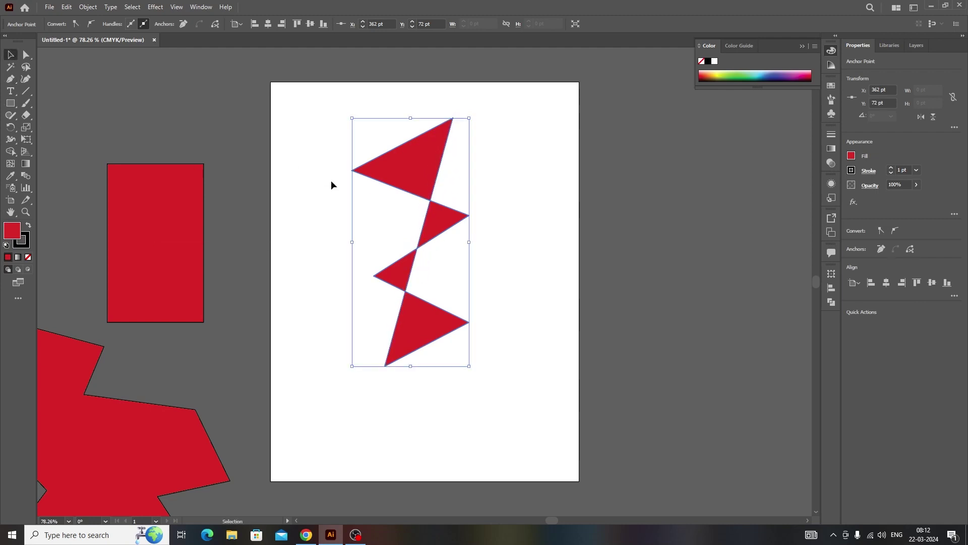
left_click_drag(442, 217, 384, 266)
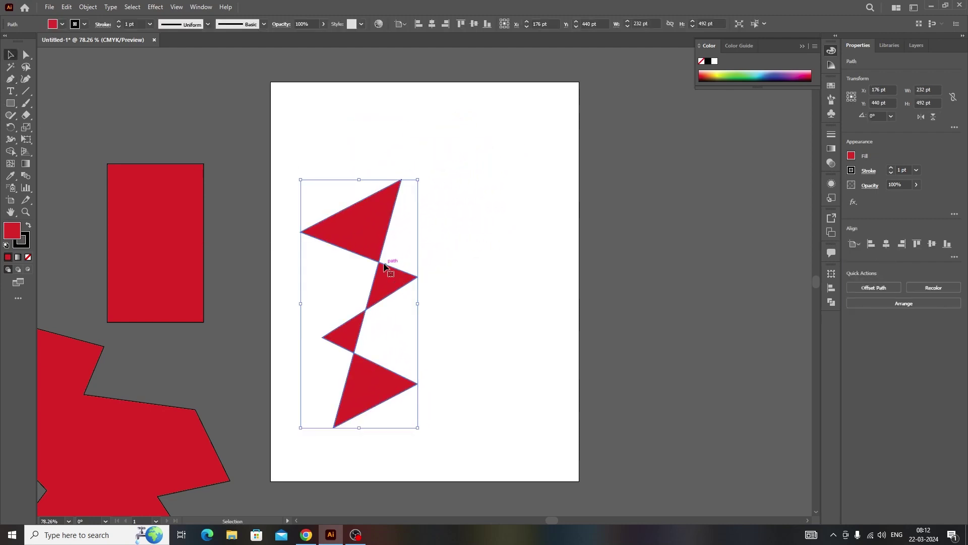
left_click_drag(365, 225, 728, 243)
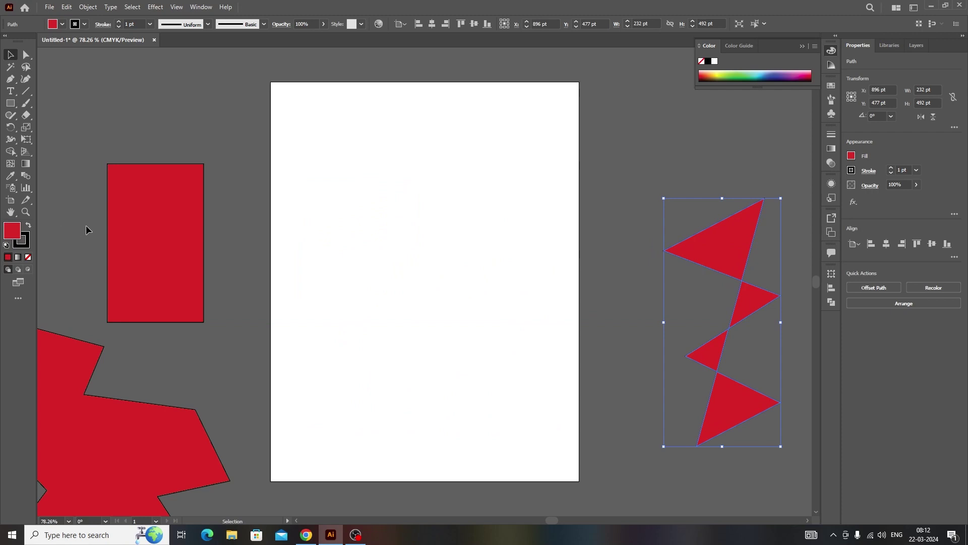
Step: Delete the irregular polygon, the rectangle and the zigzag shape
left_click_drag(82, 384, 230, 333)
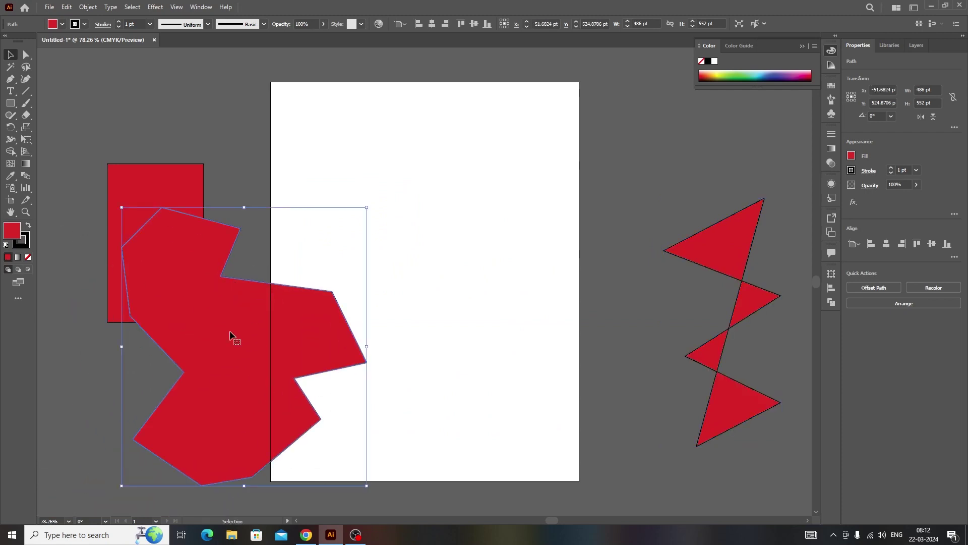
key("Delete")
left_click(198, 273)
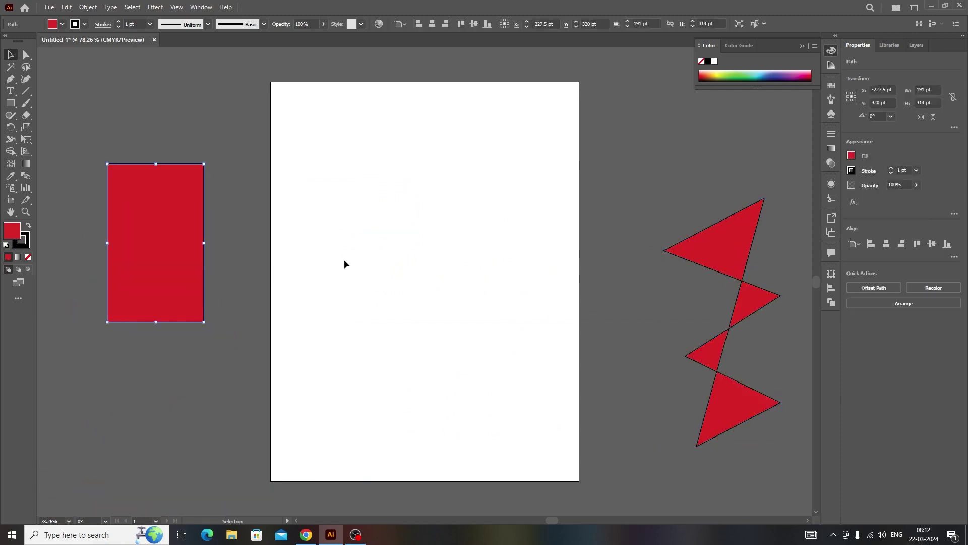
key("Delete")
left_click(737, 277)
key("Delete")
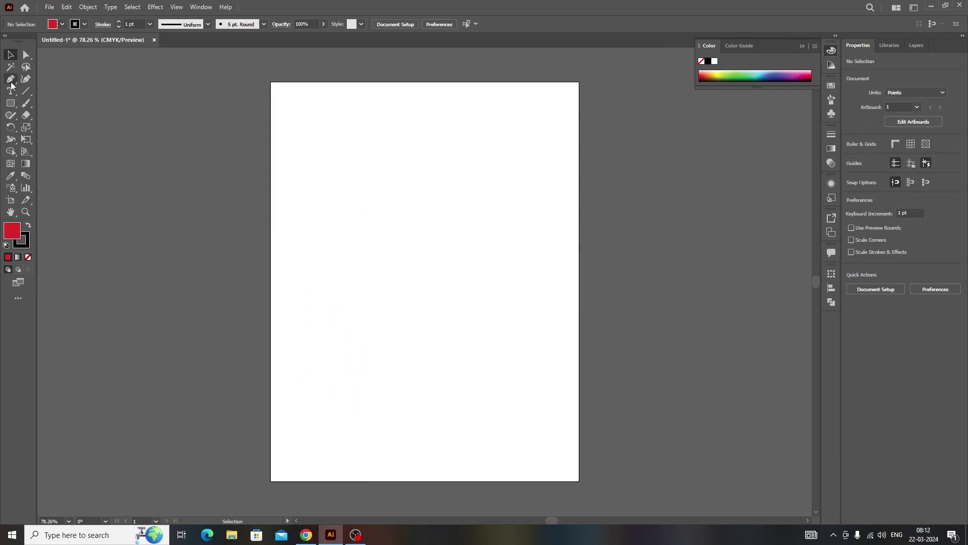
Step: Draw a closed rounded red shape about 335 pt wide and 334 pt high with three curved anchor points using the Pen tool
left_click(11, 79)
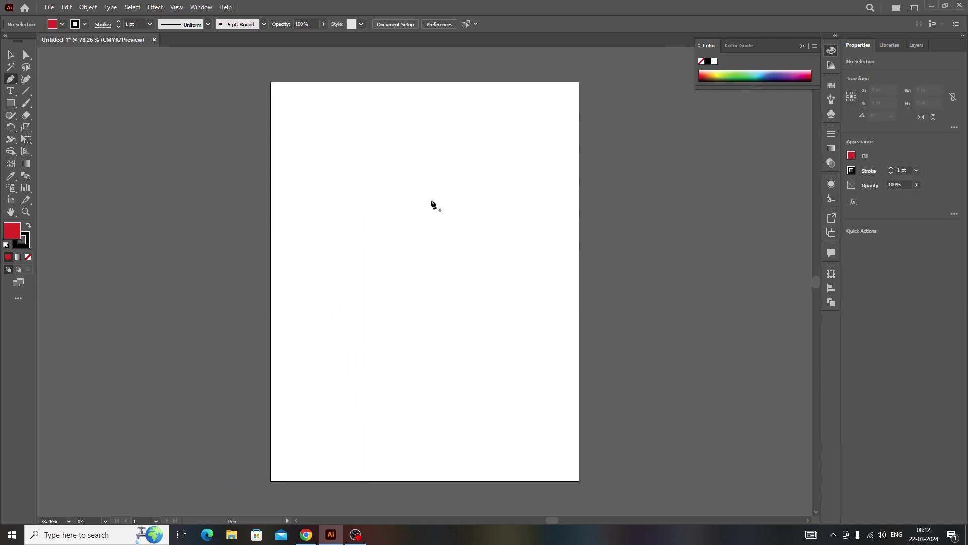
left_click(339, 135)
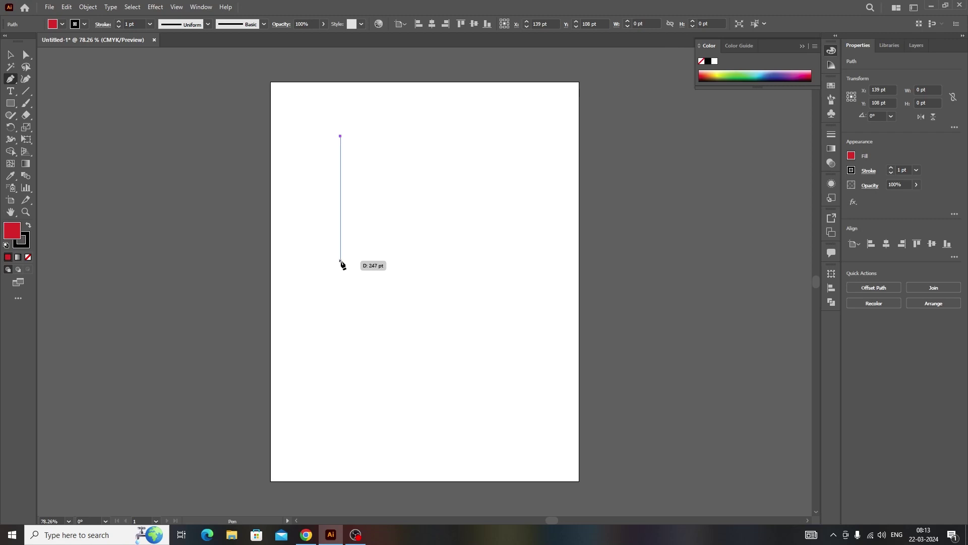
left_click_drag(341, 261, 402, 334)
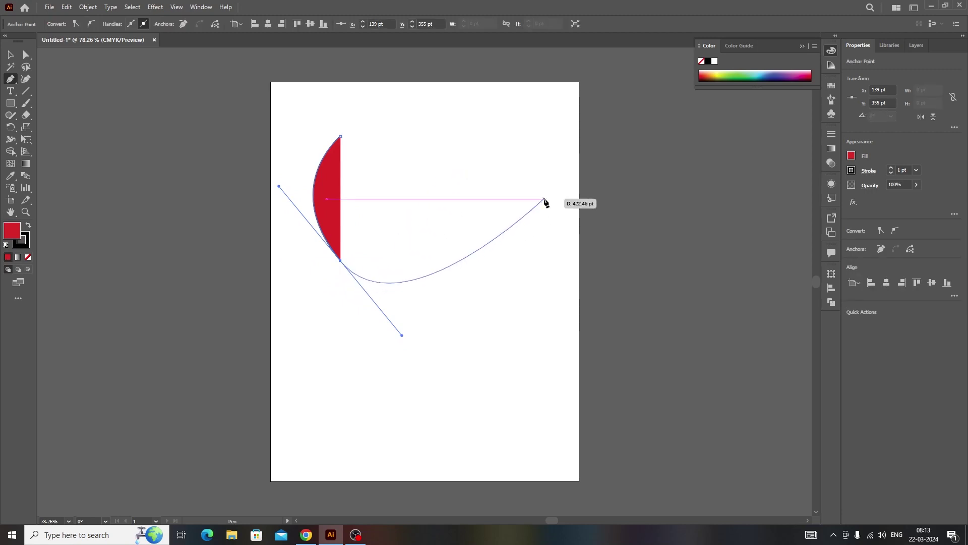
left_click_drag(471, 173, 423, 117)
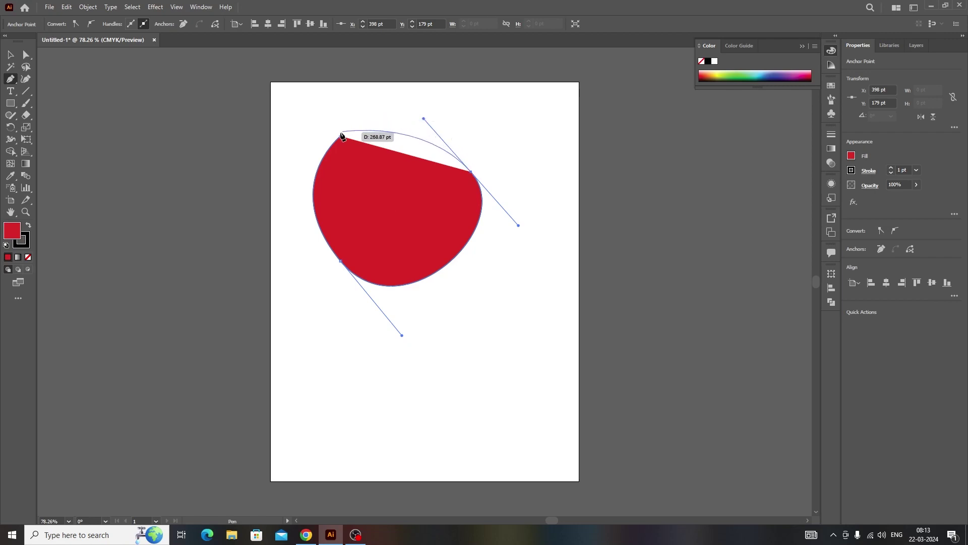
left_click_drag(341, 136, 255, 172)
Step: Move the rounded shape off the artboard to the left
left_click(10, 56)
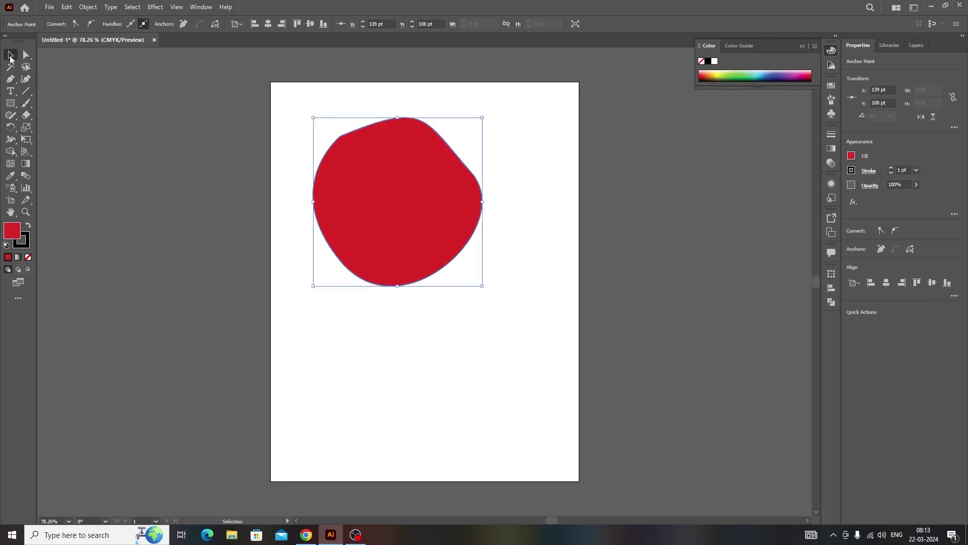
left_click(452, 182)
left_click_drag(429, 204, 171, 229)
Step: Draw a closed six-point red vase about 215 pt wide and 350 pt high, with inward-curving neck sides and straight lower edges
left_click(10, 81)
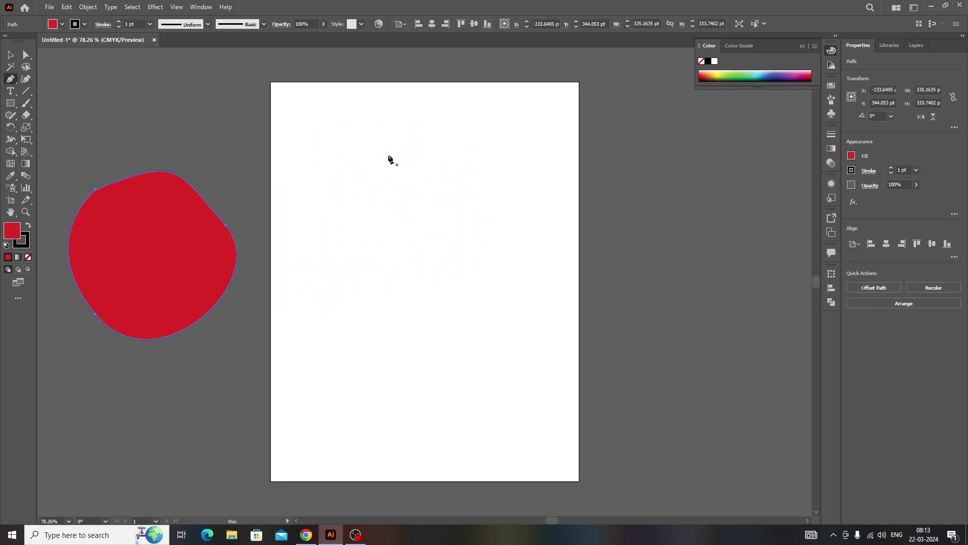
left_click(395, 137)
left_click_drag(395, 227, 450, 277)
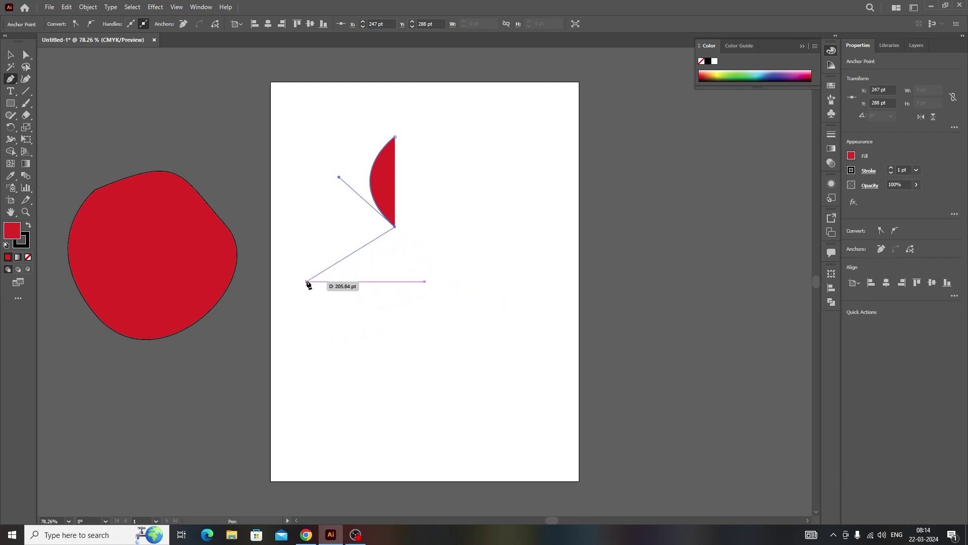
left_click(354, 310)
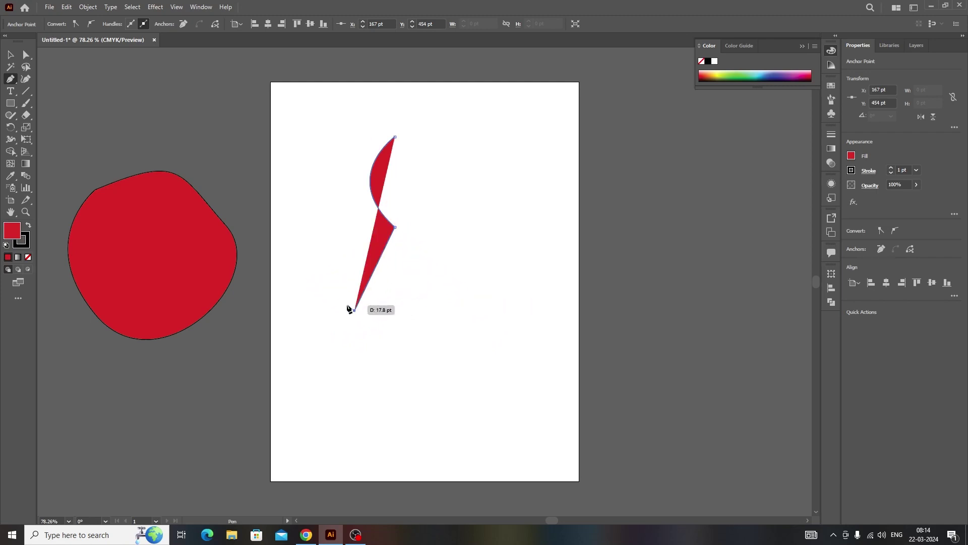
left_click(309, 310)
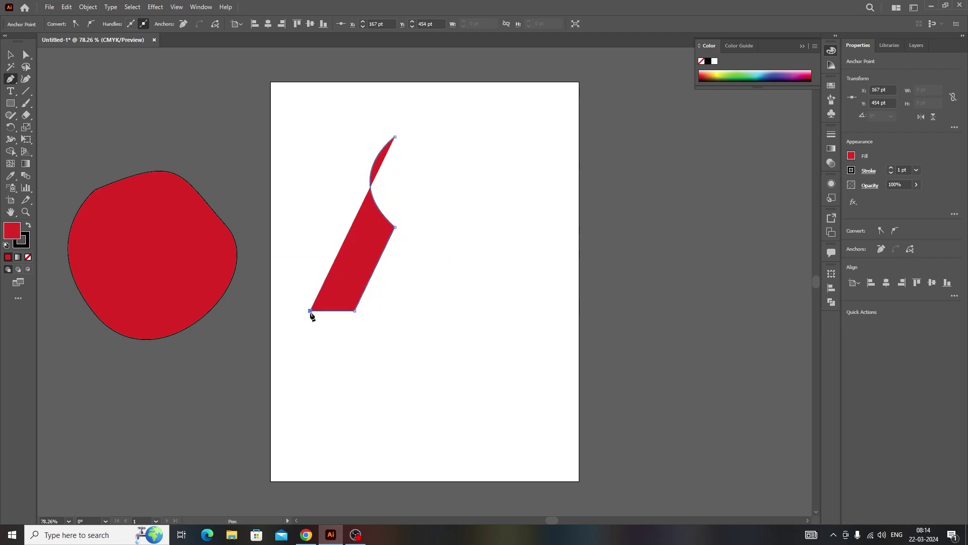
left_click(286, 227)
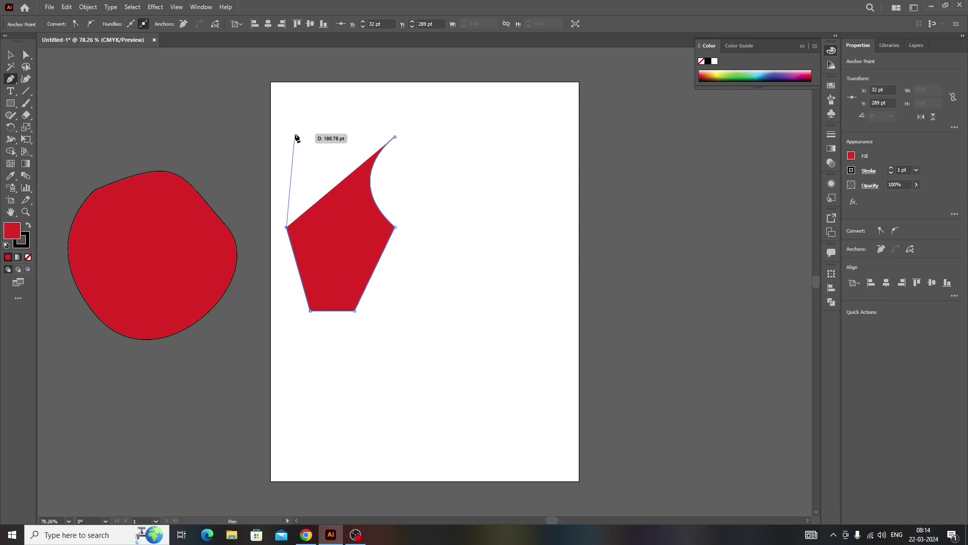
left_click_drag(295, 133, 237, 103)
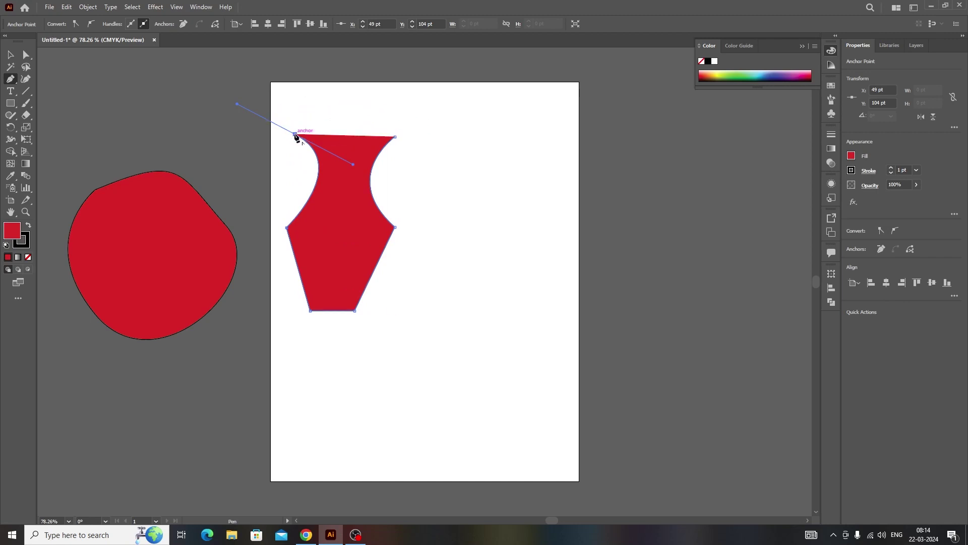
left_click(295, 134)
left_click(395, 136)
Step: Narrow the vase's rim by moving both top corners inward with Direct Selection, and shorten the top-left corner's direction handle
left_click(26, 54)
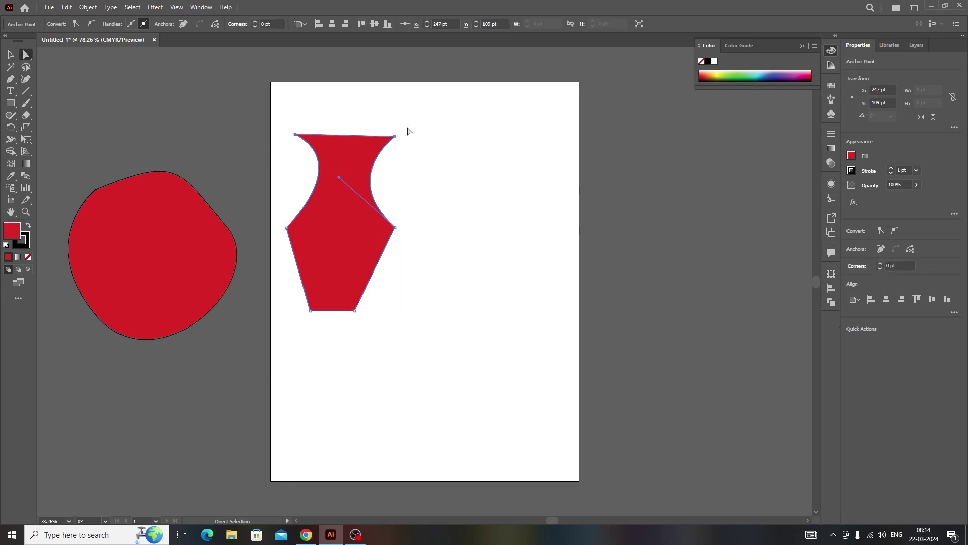
left_click_drag(394, 136, 380, 135)
left_click(295, 134)
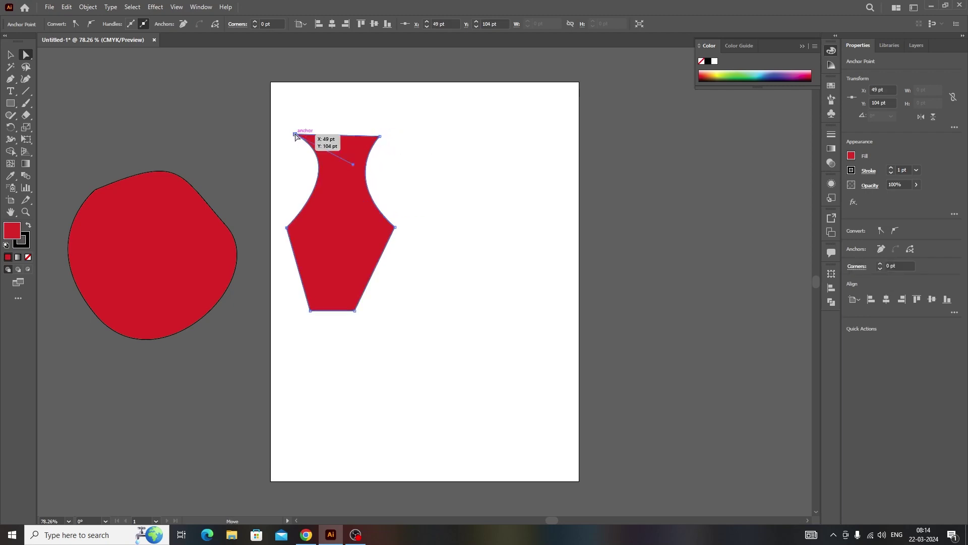
left_click_drag(295, 135, 301, 137)
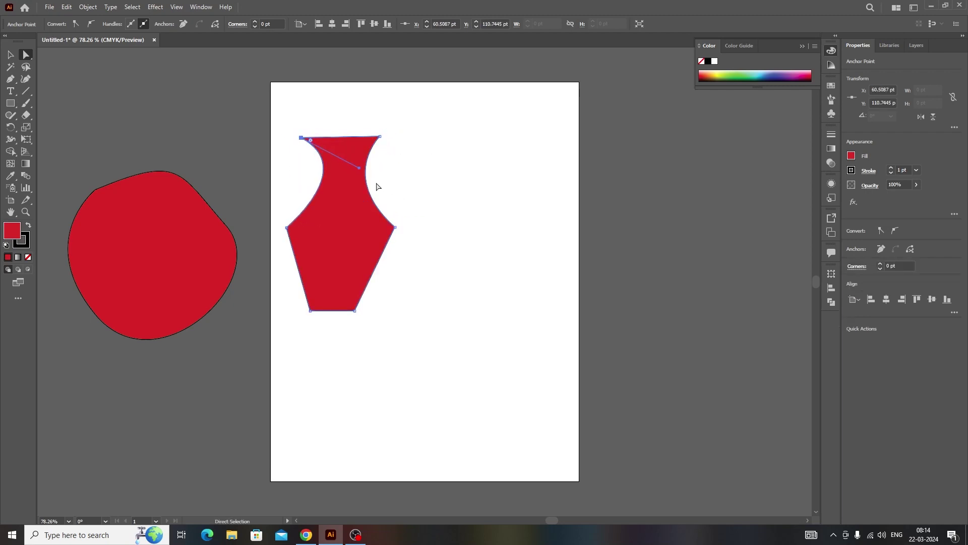
left_click_drag(360, 168, 334, 157)
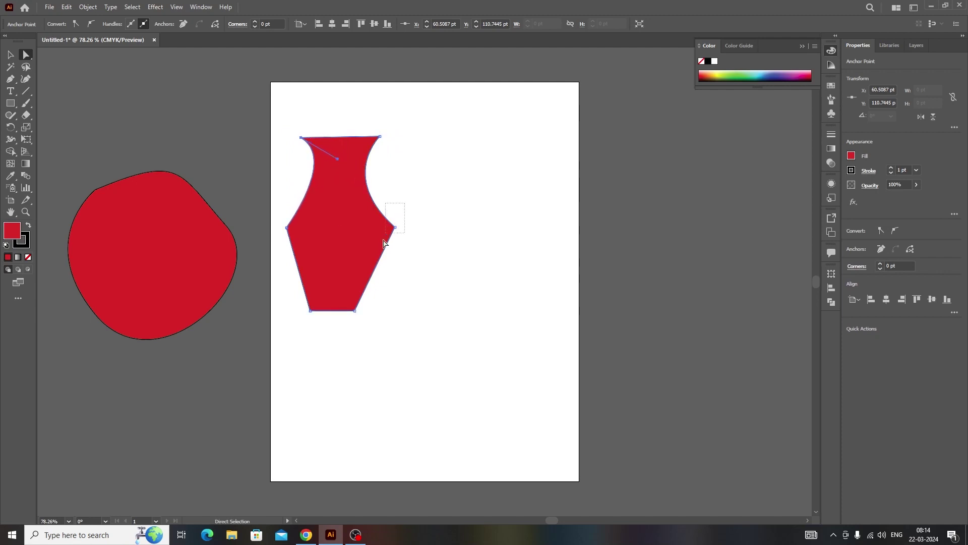
Step: Flatten the vase neck's right curve by shortening its handle, and widen the base by moving its right corner to X 193 pt
left_click(395, 227)
left_click_drag(339, 180, 352, 188)
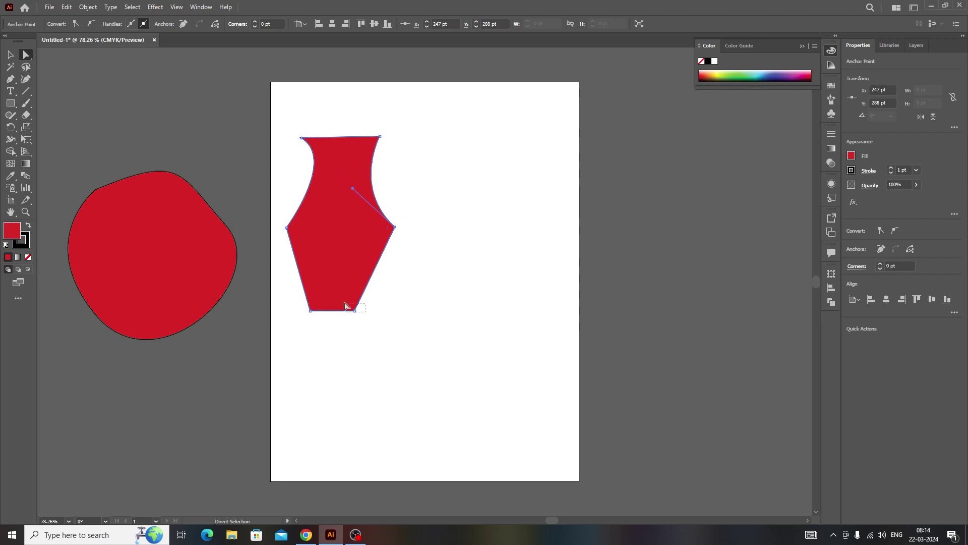
left_click_drag(355, 310, 367, 309)
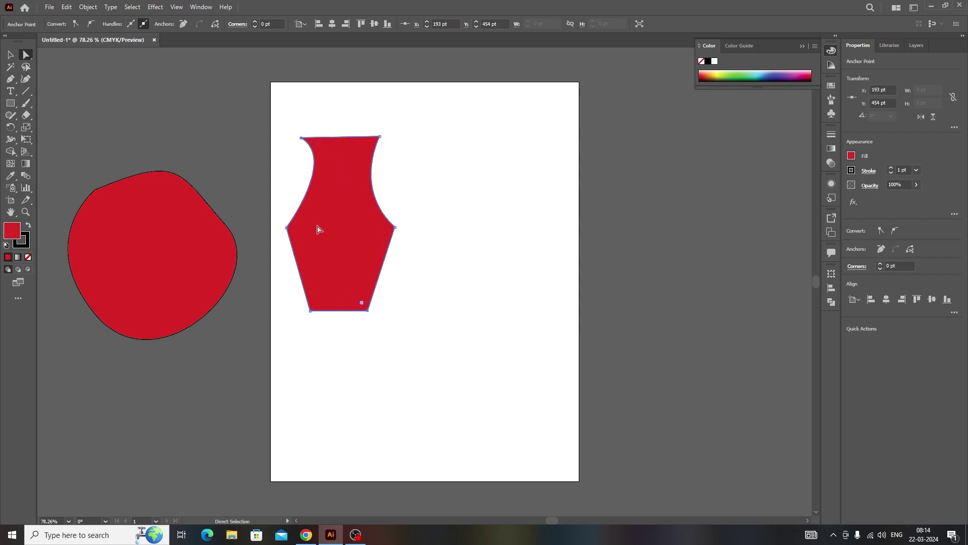
left_click(425, 196)
Step: Move the vase's top-left corner to about X 75 pt, Y 108 pt and adjust its handle to reshape the neck curve
left_click_drag(301, 138, 307, 136)
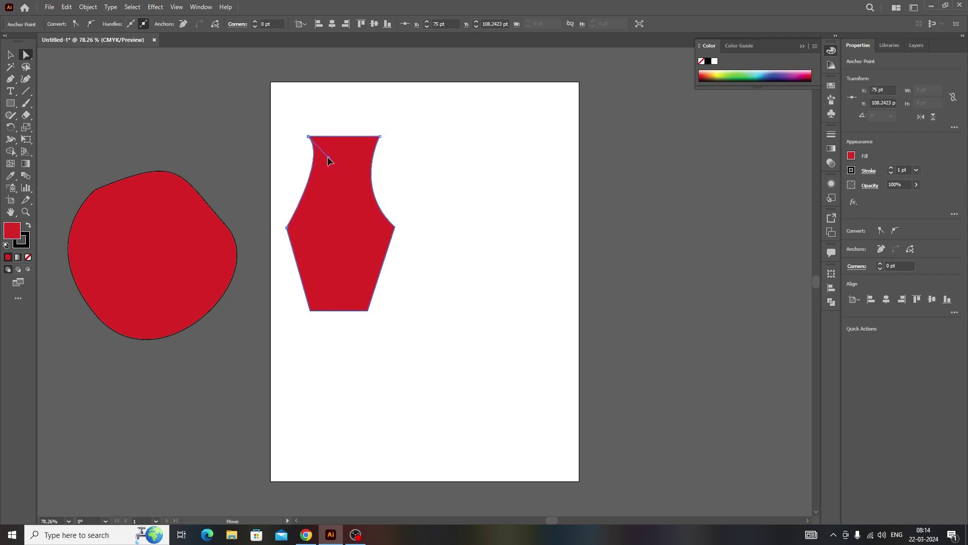
left_click_drag(328, 155, 334, 153)
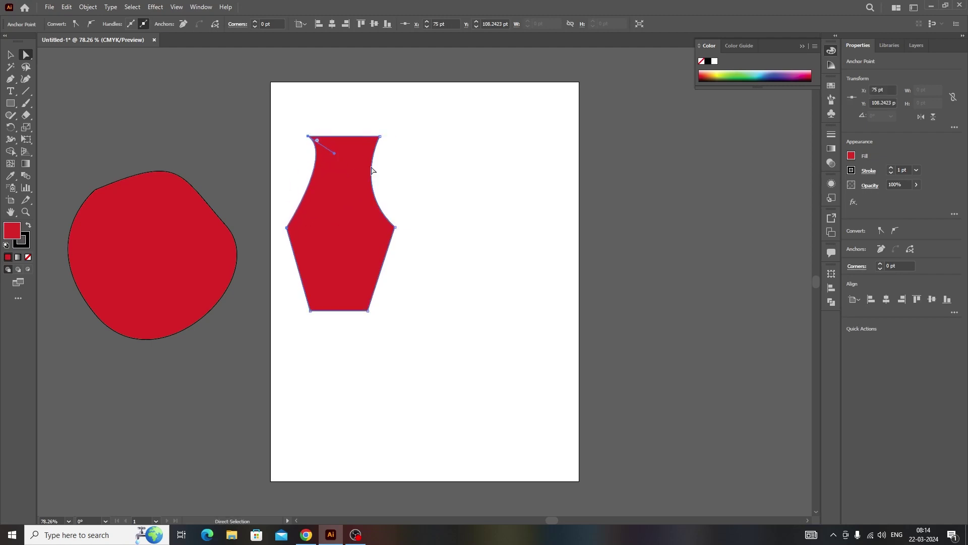
left_click(449, 237)
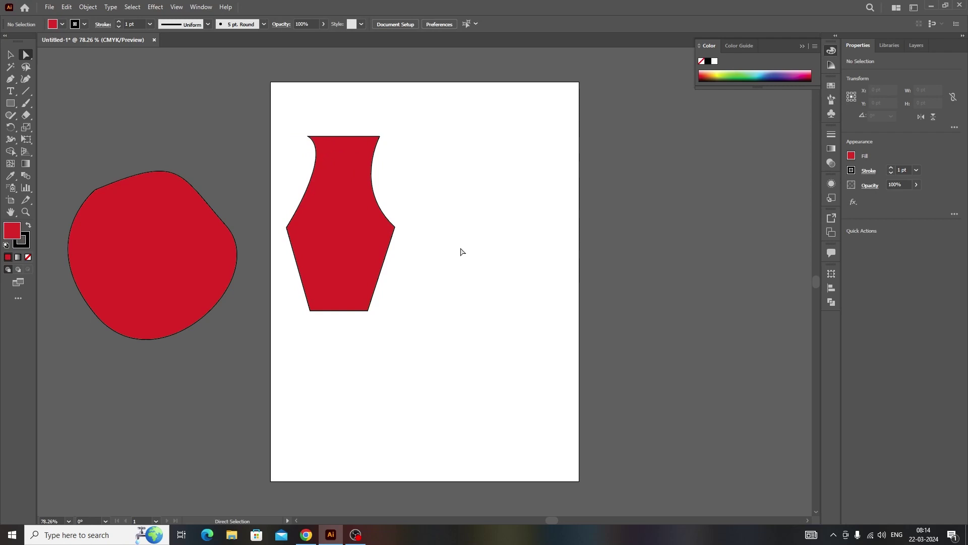
Step: Move the vase off the artboard to the lower left, below the rounded shape
left_click_drag(312, 142, 348, 157)
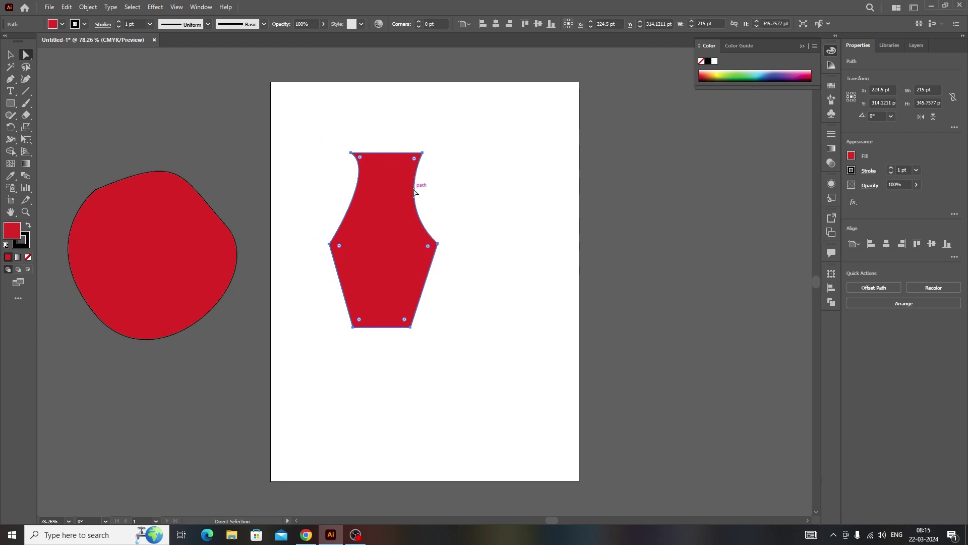
left_click(465, 235)
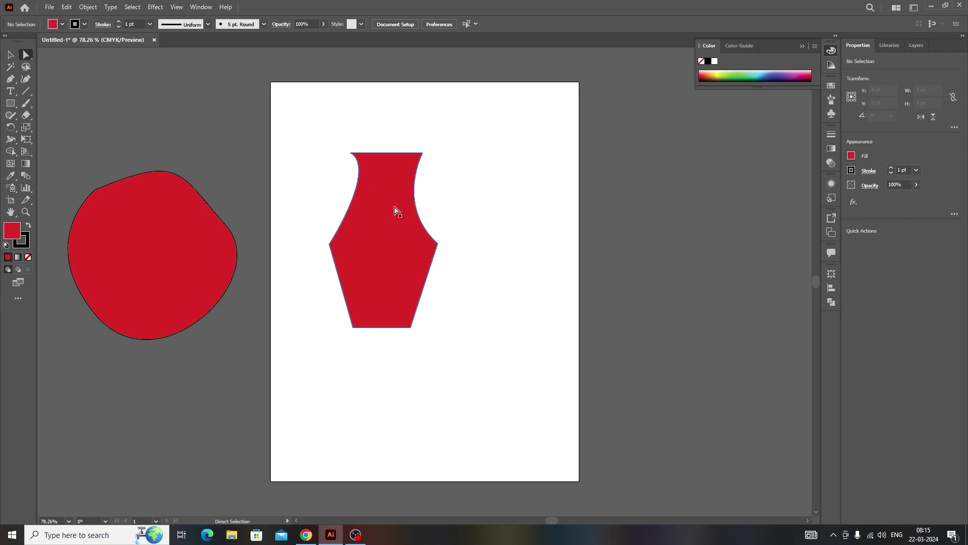
left_click_drag(395, 208, 186, 415)
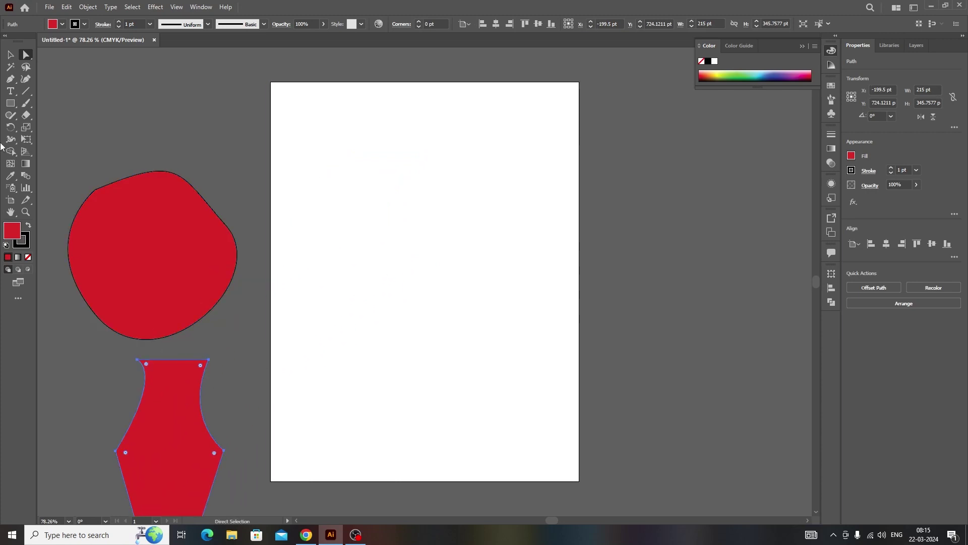
Step: Draw a three-point red half-heart about 175 pt high with the Pen tool, removing the outgoing handles at its top and last anchors
left_click(10, 79)
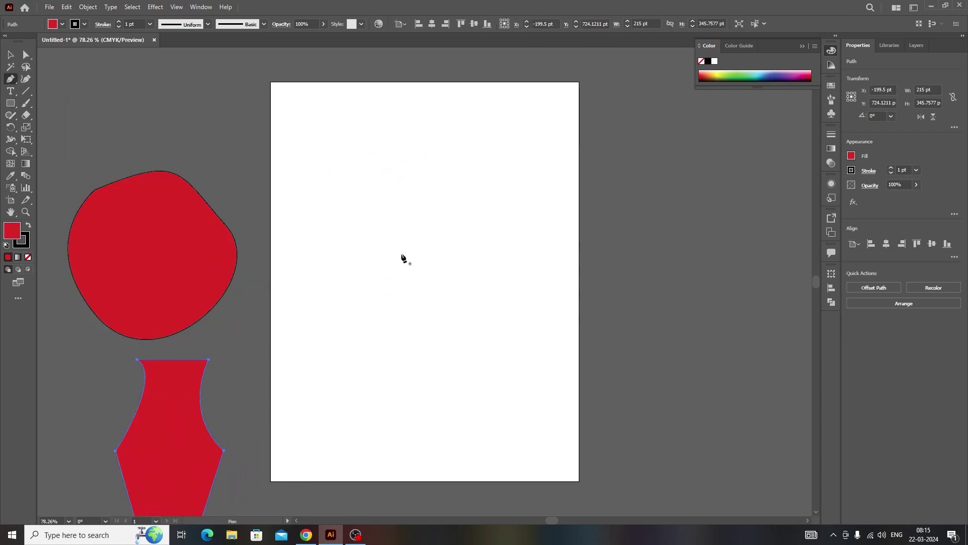
left_click(397, 281)
left_click_drag(397, 193, 458, 171)
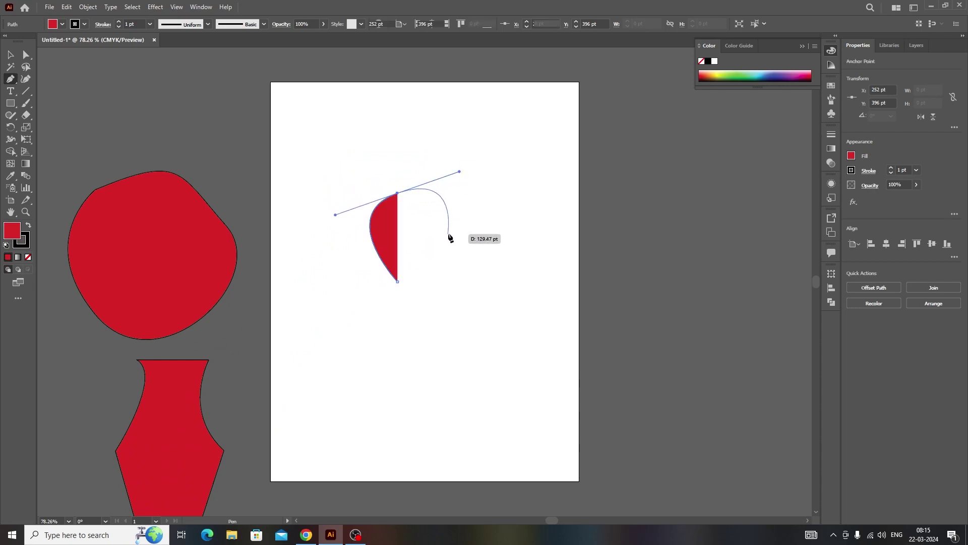
left_click(397, 193)
left_click_drag(436, 215, 452, 240)
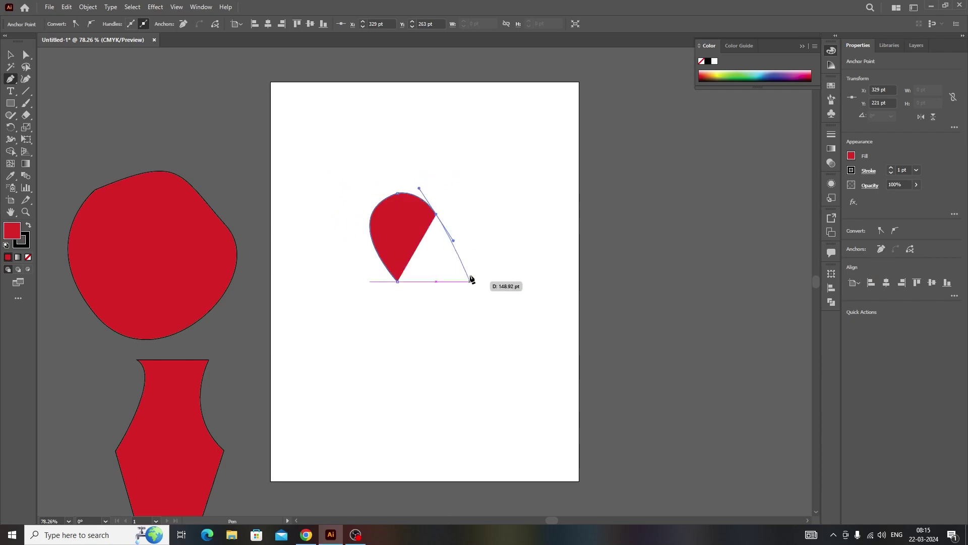
left_click(436, 215)
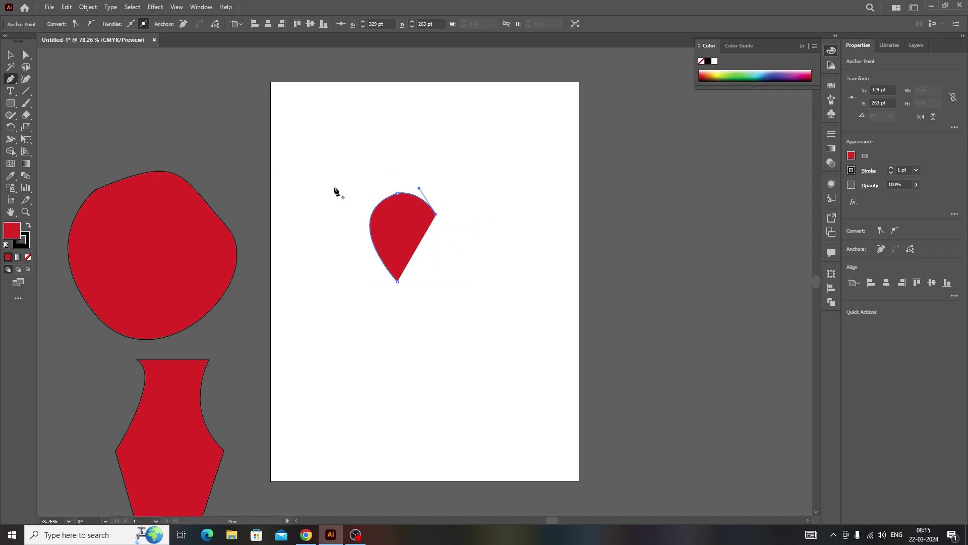
Step: Move the half-heart's lower tip to about X 324 pt, Y 426 pt and nudge its upper inner point with Direct Selection
left_click(27, 54)
left_click_drag(398, 281, 433, 297)
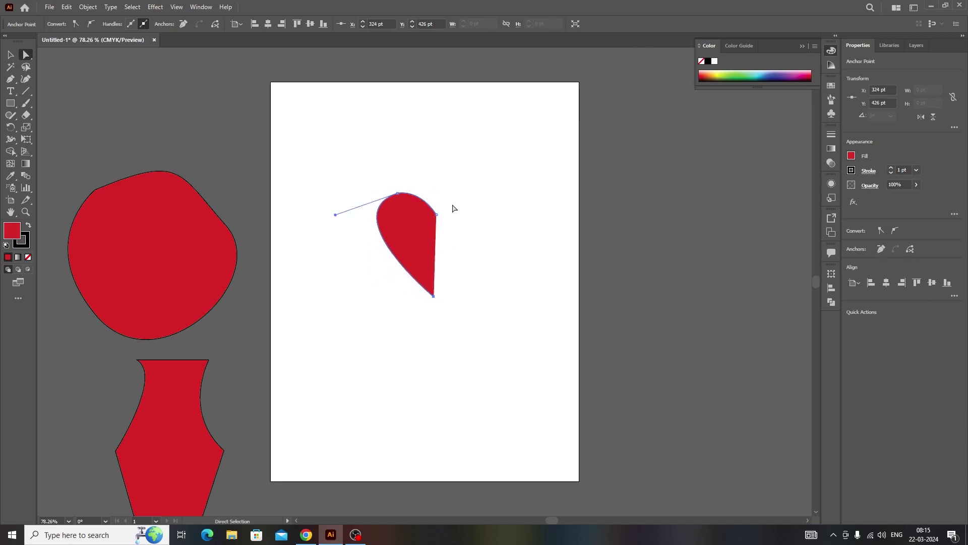
left_click(436, 215)
left_click_drag(436, 217, 437, 215)
key("v")
left_click(330, 275)
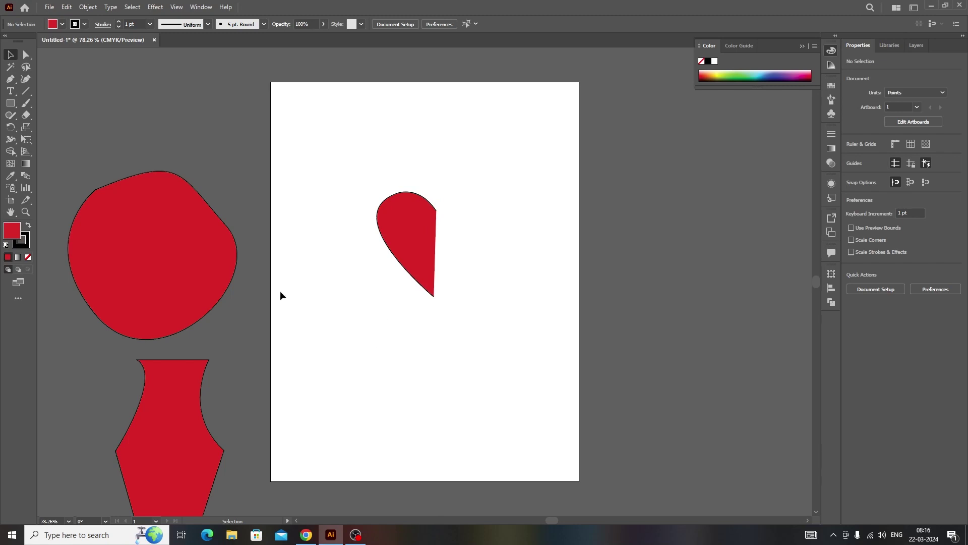
Step: Duplicate the half-heart, flip the copy horizontally, and place it against the original to form a heart about 235 pt wide
left_click(11, 55)
left_click_drag(410, 225, 474, 226)
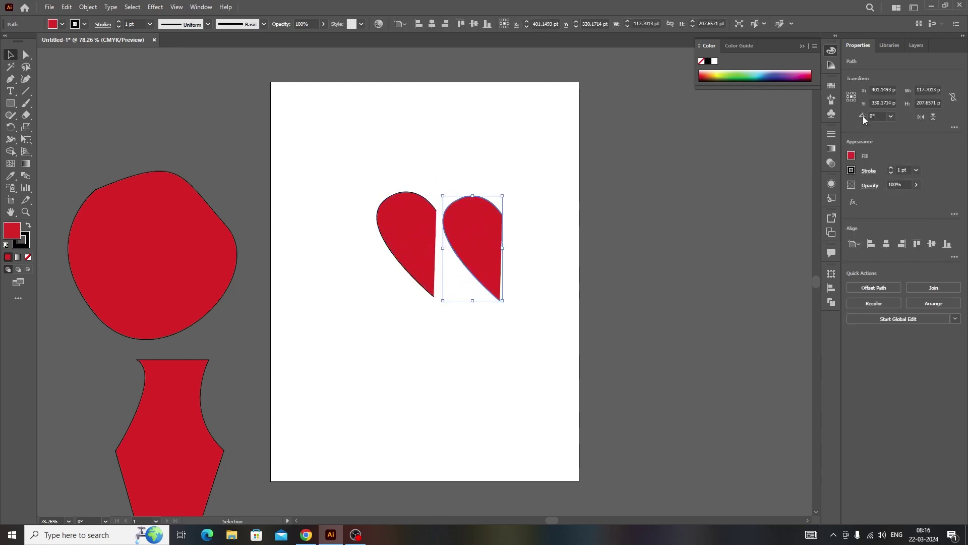
left_click(922, 118)
left_click_drag(485, 223, 473, 224)
left_click(442, 315)
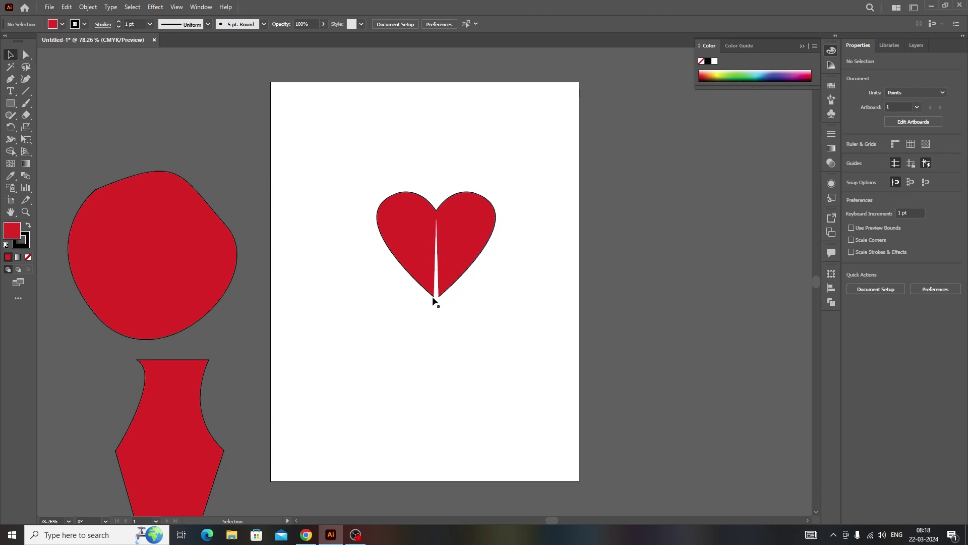
scroll(434, 298, "up", 3)
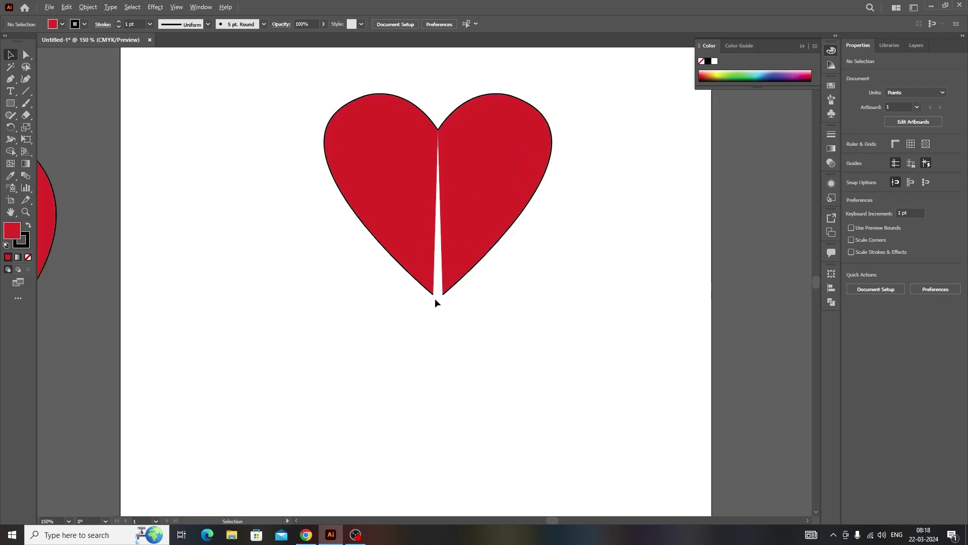
scroll(450, 299, "up", 1)
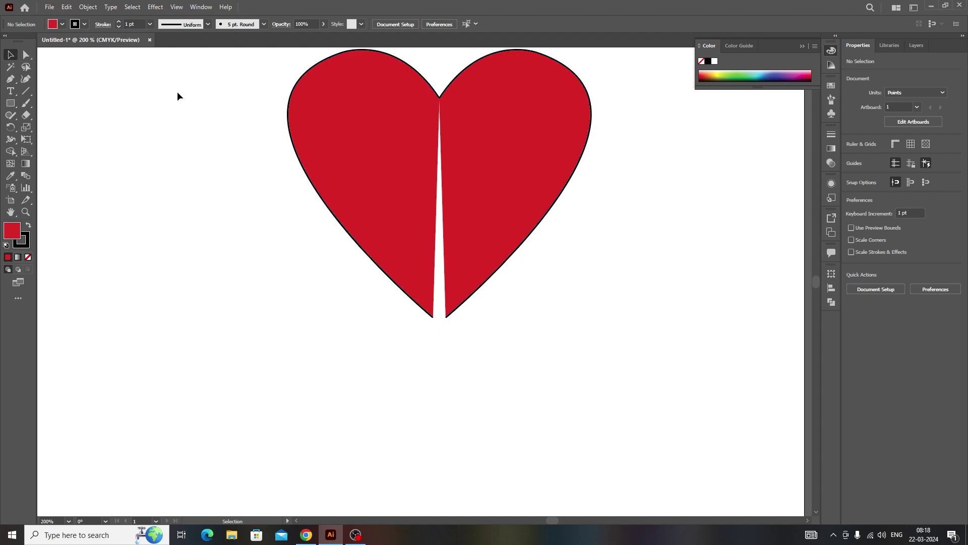
left_click_drag(546, 143, 542, 141)
left_click(474, 330)
left_click(446, 111)
left_click_drag(478, 345, 418, 294)
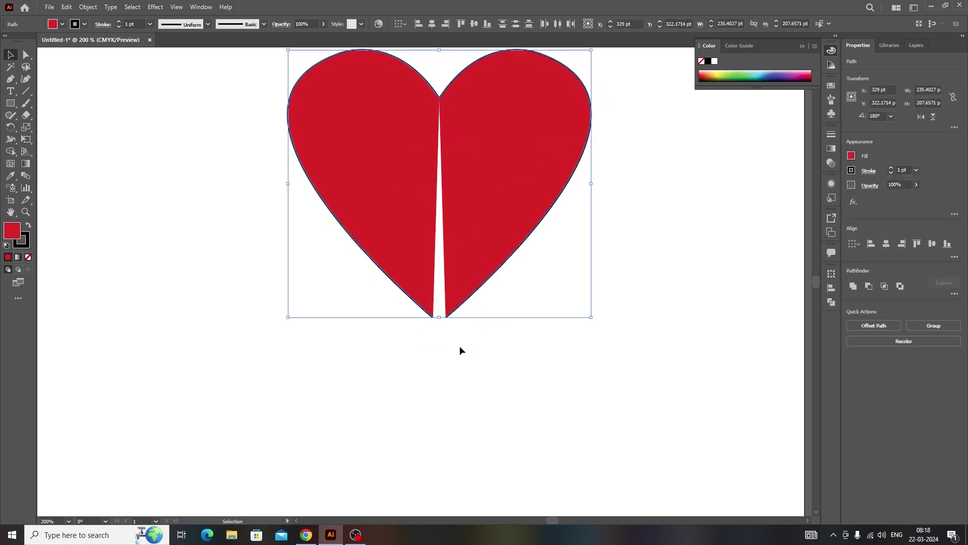
left_click(441, 343)
Step: Bring the lower tips of the two heart halves together by averaging their anchor points on both axes
left_click(26, 55)
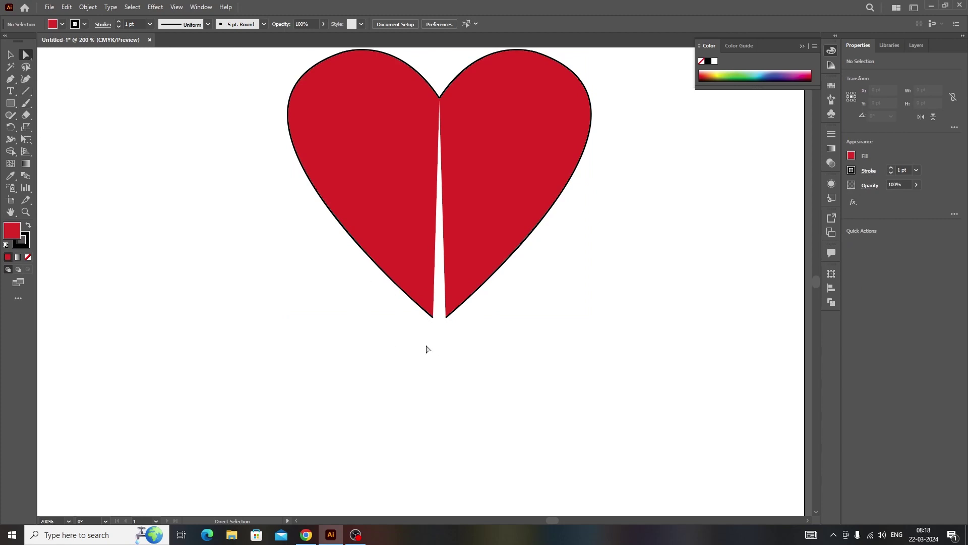
left_click_drag(476, 349, 409, 306)
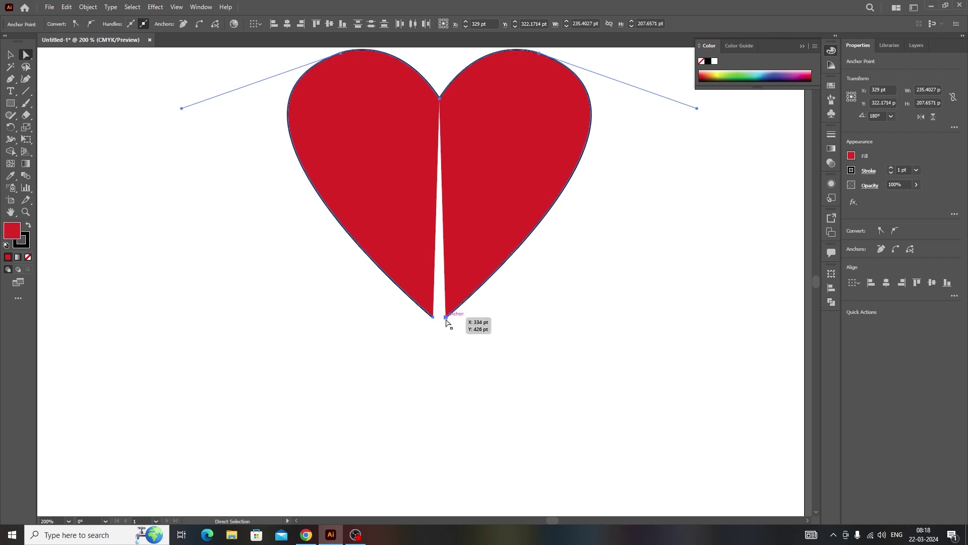
left_click(450, 327)
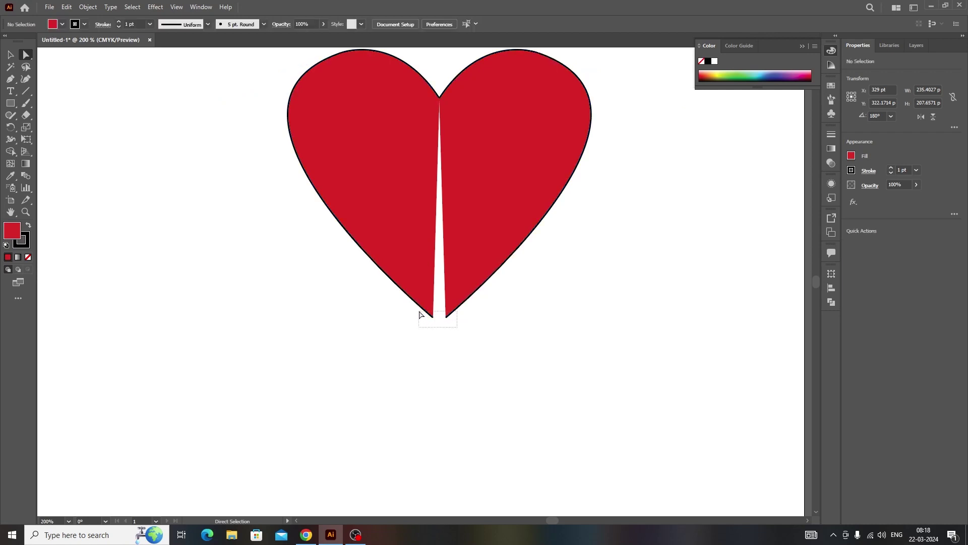
left_click_drag(422, 311, 440, 328)
right_click(440, 331)
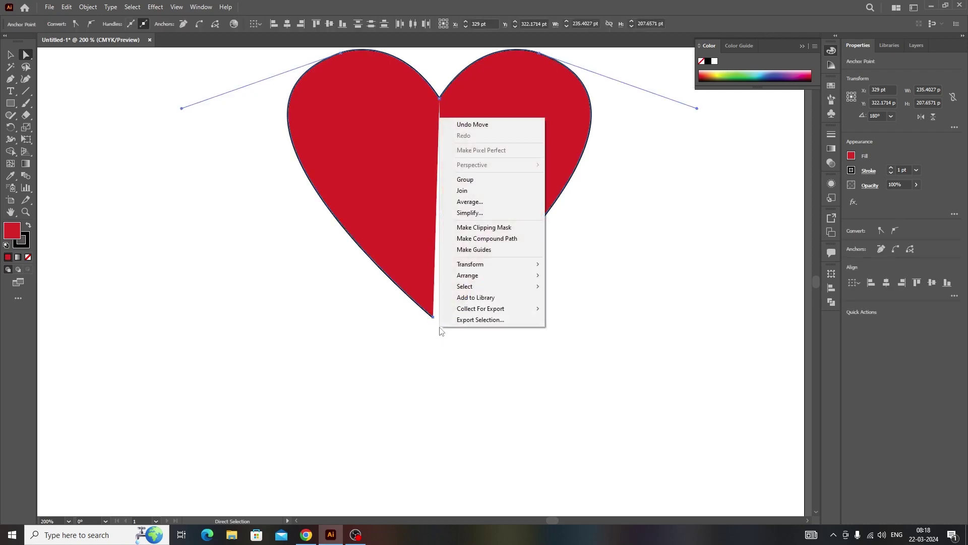
left_click(476, 203)
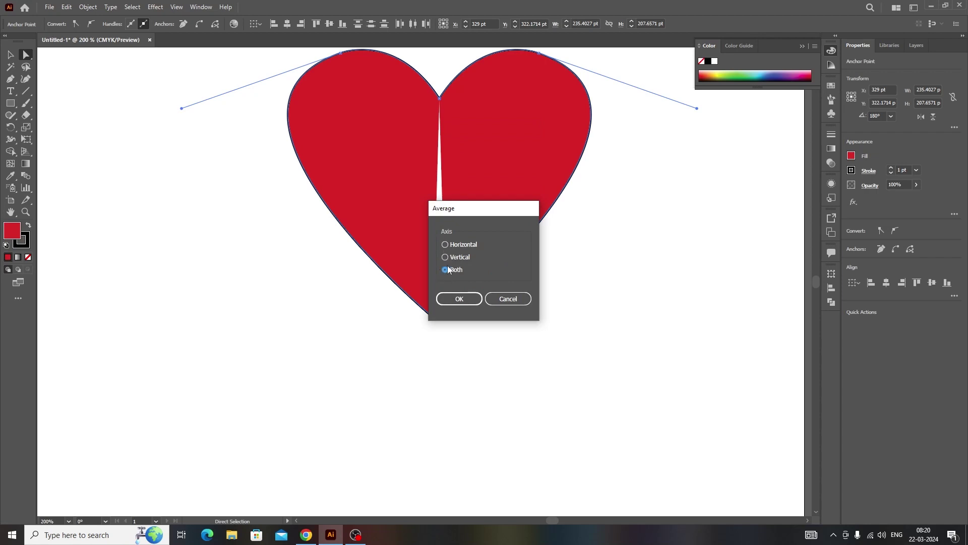
left_click(458, 299)
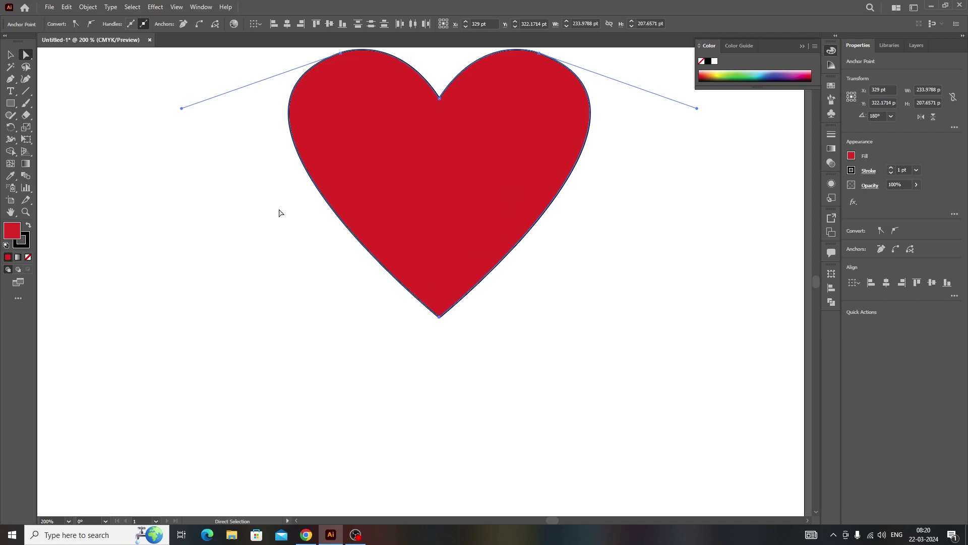
Step: Try moving the right half of the heart on its own and undo the move
left_click(11, 55)
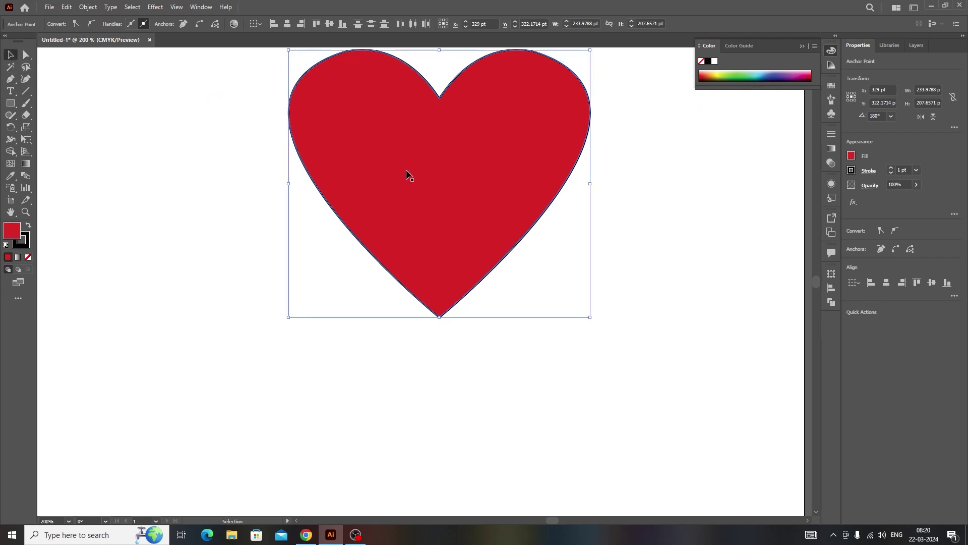
left_click_drag(493, 161, 512, 163)
key("ctrl+z")
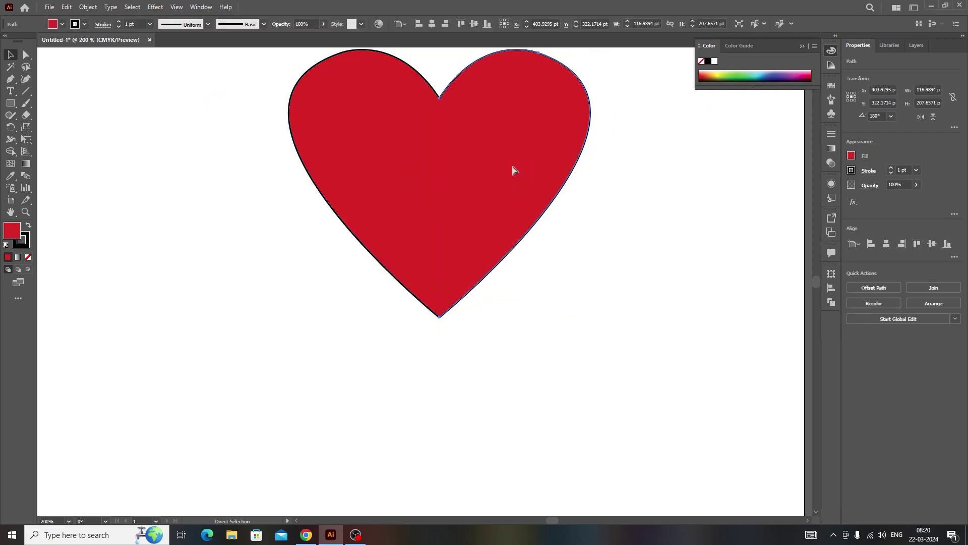
Step: Join the two overlapping anchor points at the heart's lower tip
left_click(26, 55)
left_click_drag(473, 364, 391, 281)
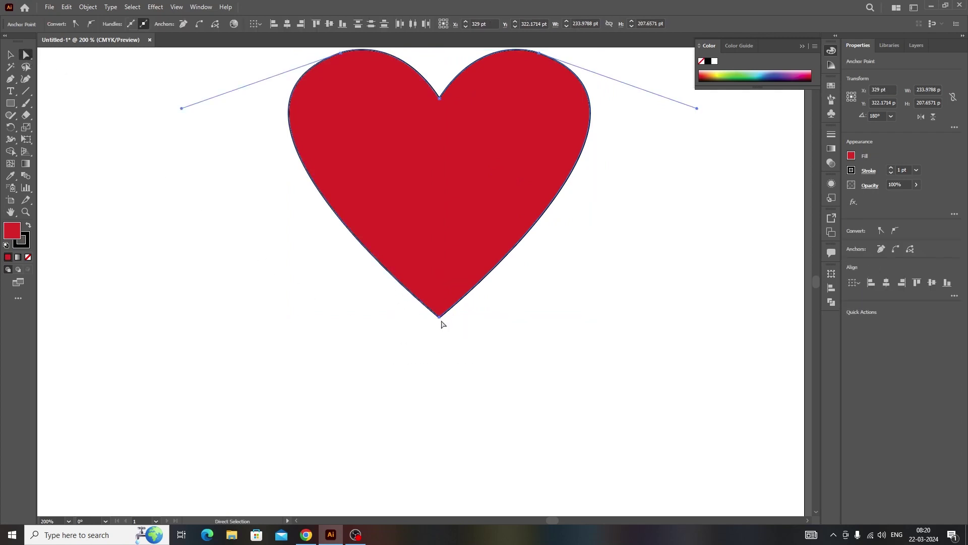
right_click(450, 322)
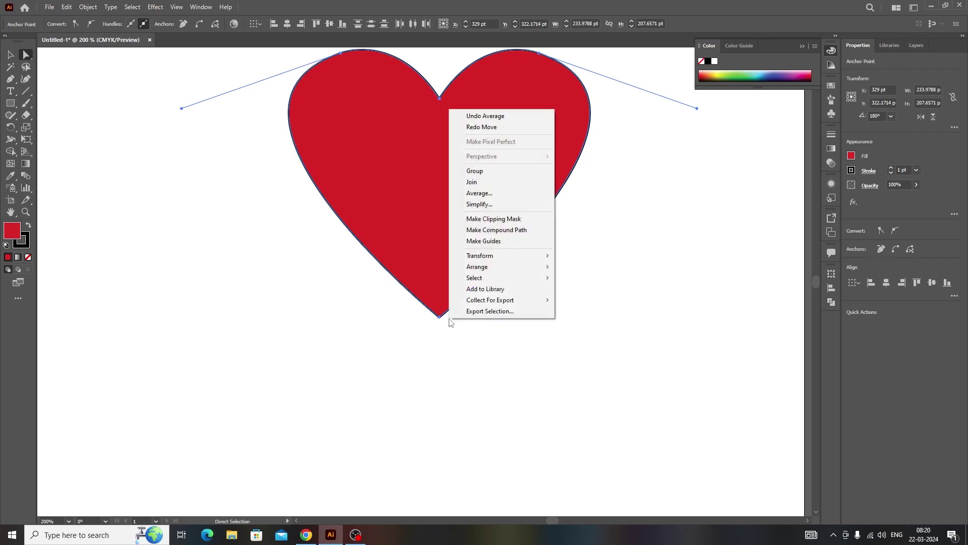
left_click(485, 183)
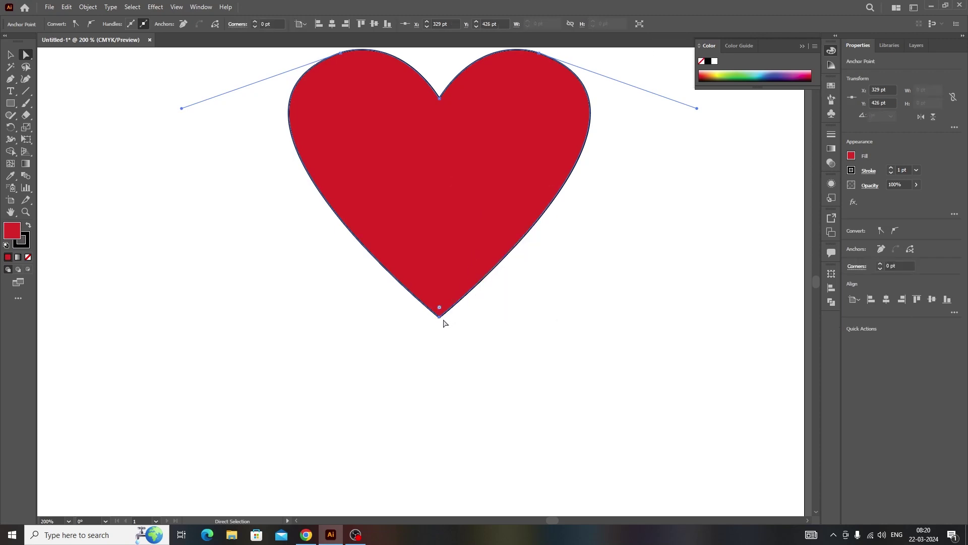
Step: Average the two anchor points at the heart's upper notch on both axes and join them
scroll(404, 251, "up", 3)
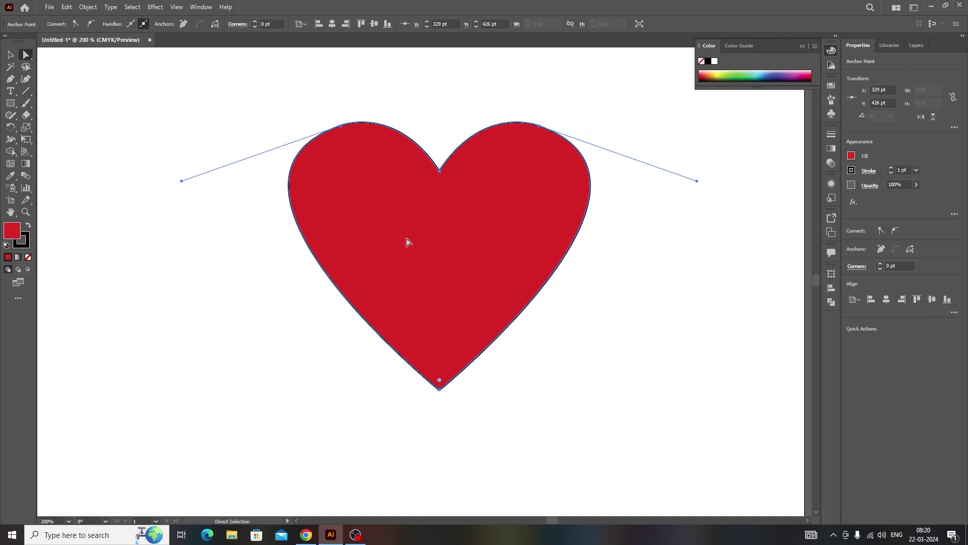
left_click(430, 121)
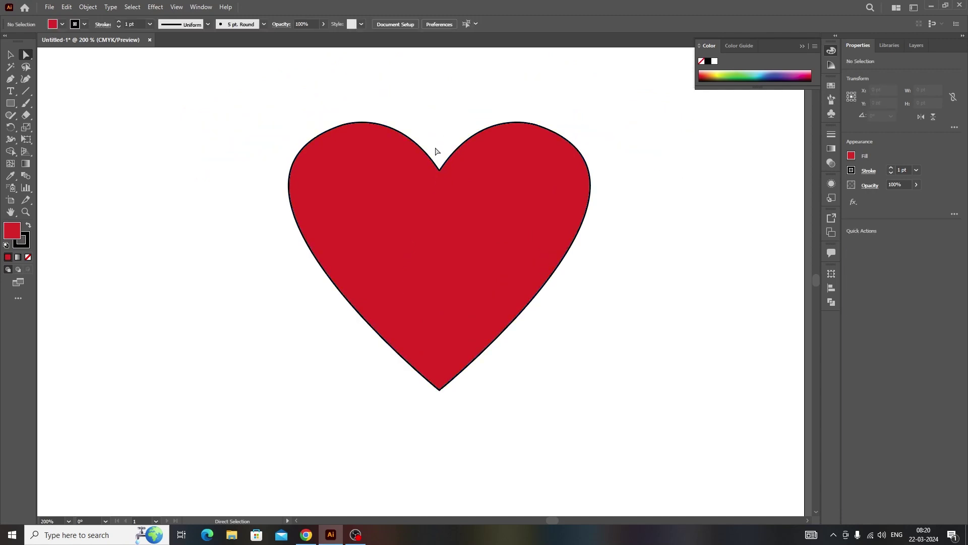
left_click(455, 195)
right_click(439, 175)
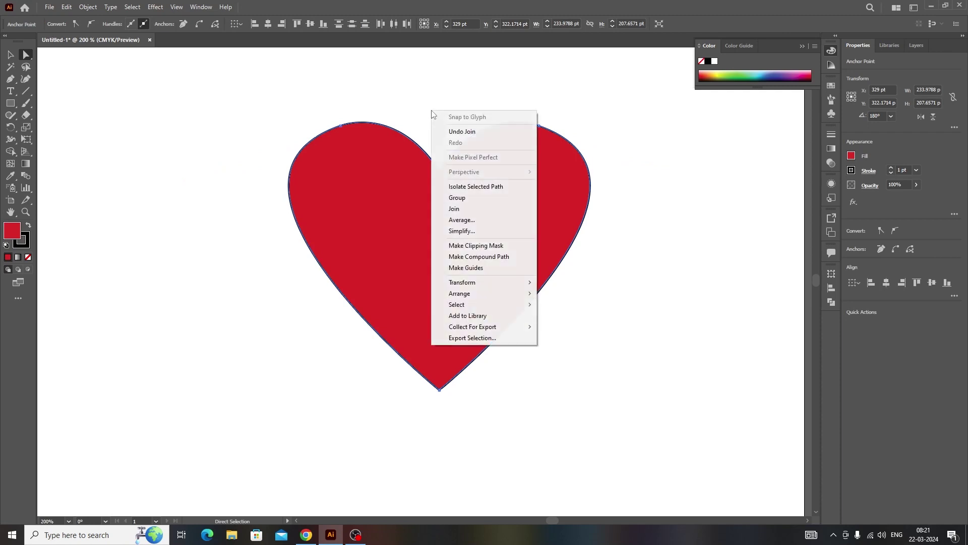
left_click(461, 220)
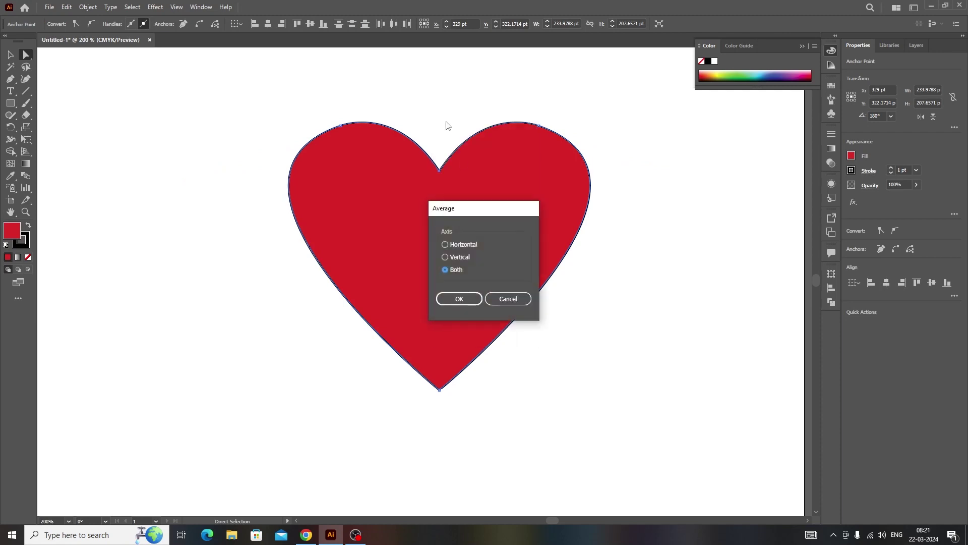
left_click(454, 299)
right_click(442, 121)
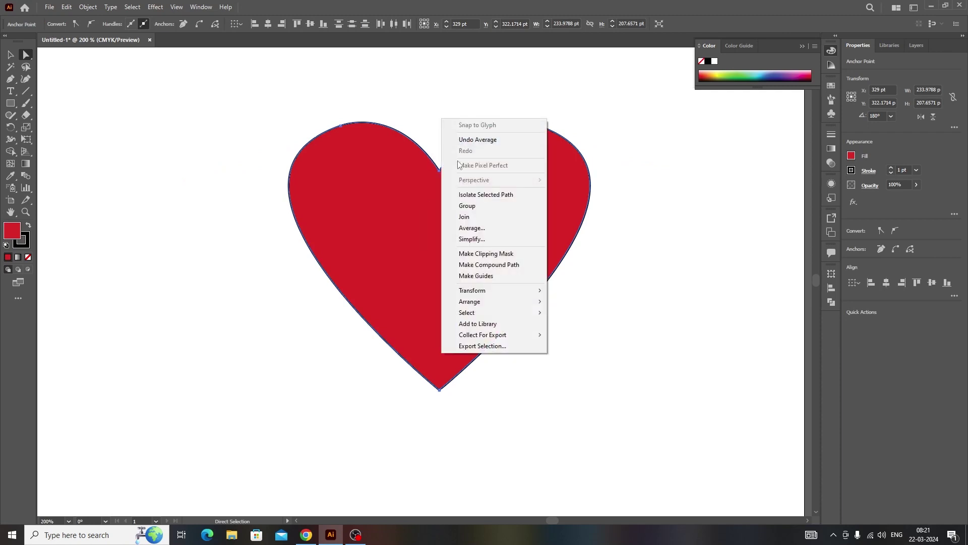
left_click(464, 216)
Step: Move the joined heart to about X 334 pt, Y 343 pt and deselect it
key("v")
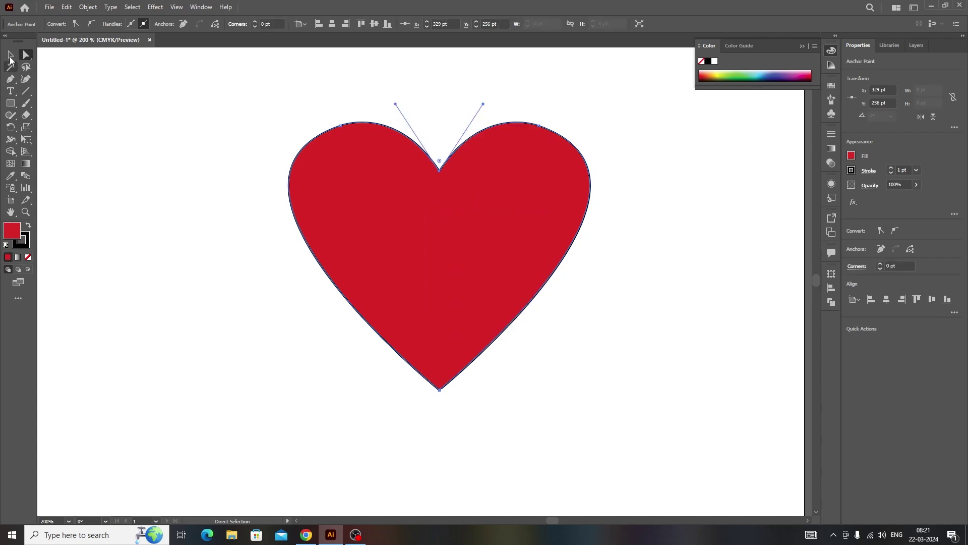
left_click_drag(396, 193, 454, 237)
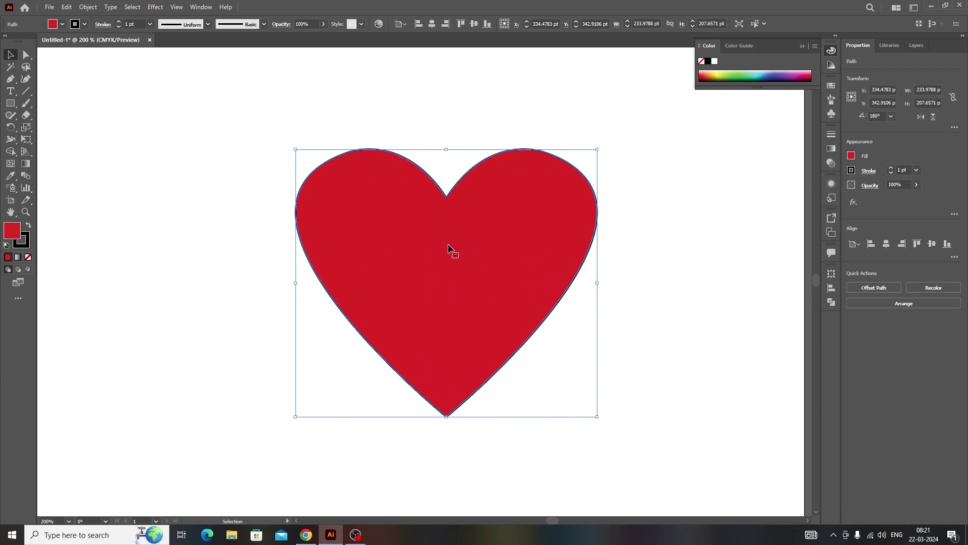
scroll(448, 243, "down", 2)
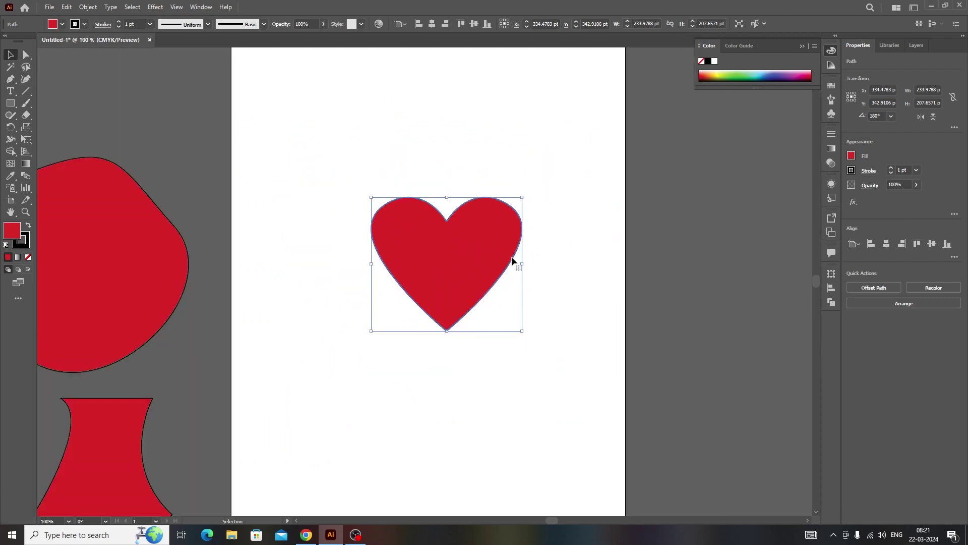
left_click(572, 279)
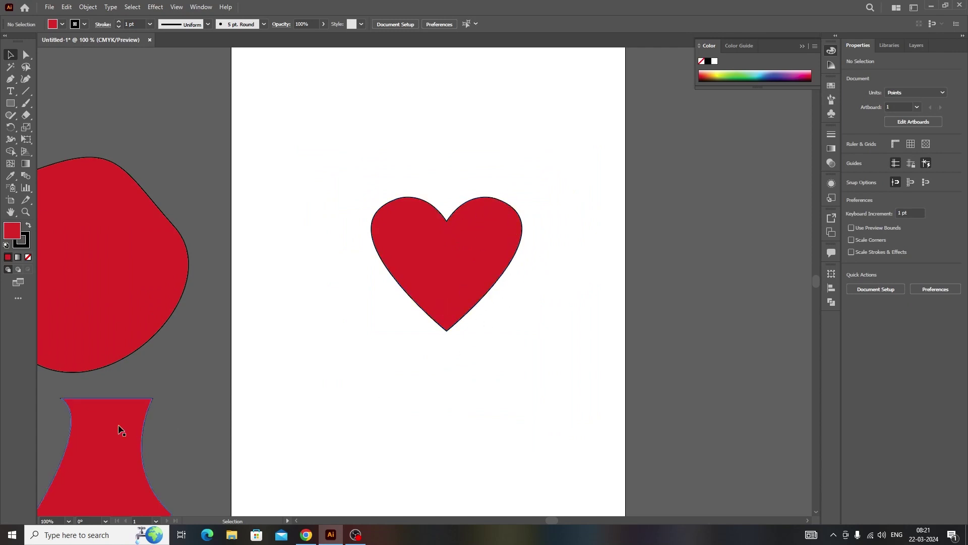
Step: Bring the vase onto the artboard and delete it, and reposition the heart at about X 259 pt, Y 273 pt
left_click_drag(119, 425, 318, 153)
left_click_drag(343, 228, 323, 212)
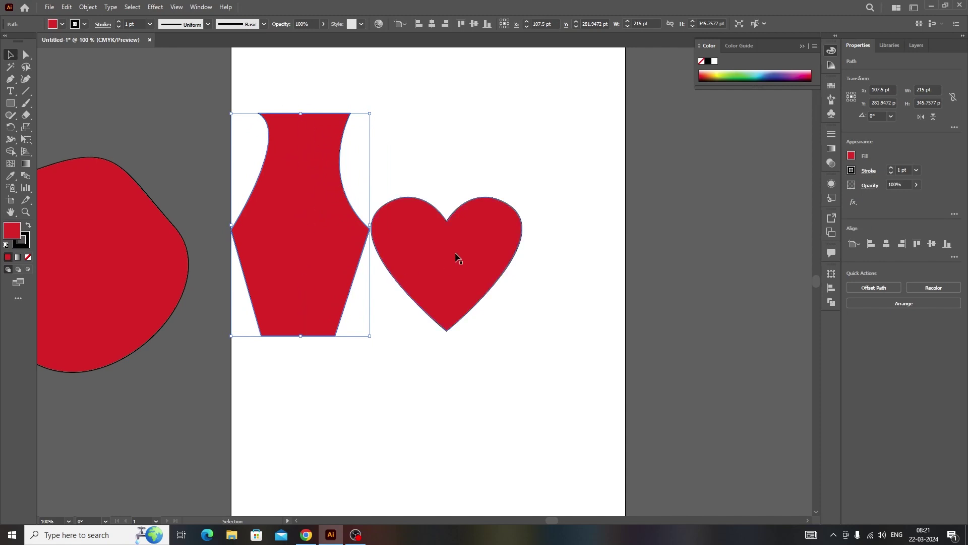
left_click_drag(306, 208, 291, 258)
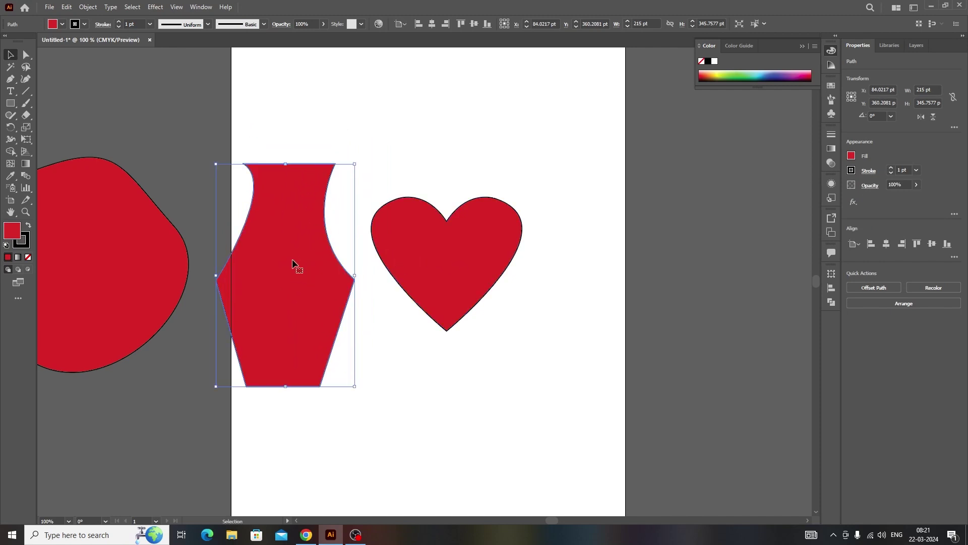
key("Delete")
left_click_drag(440, 290, 356, 350)
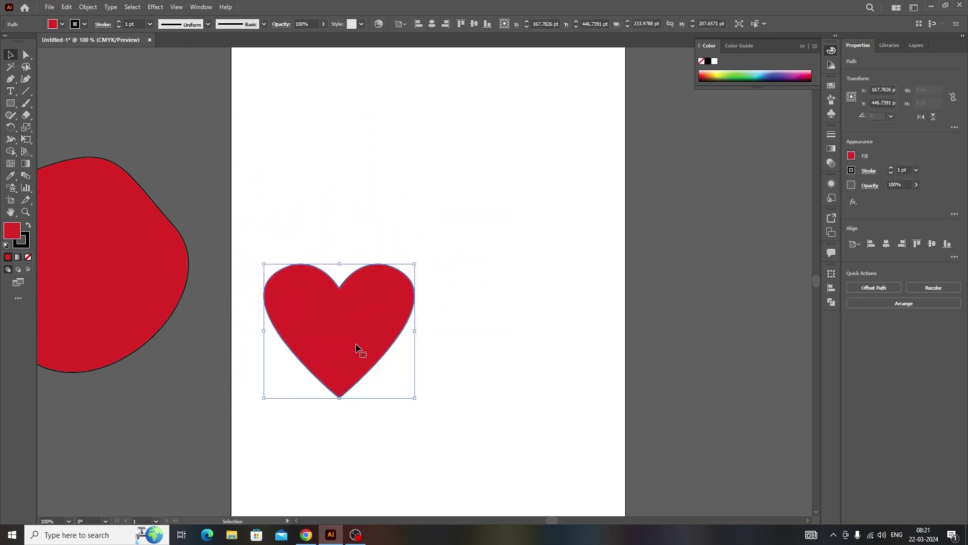
left_click_drag(357, 308, 416, 195)
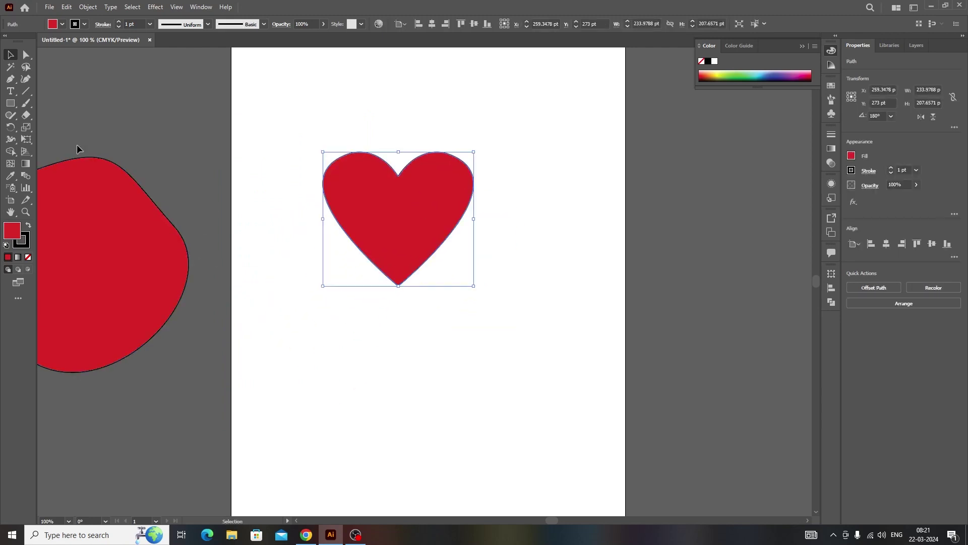
Step: Add one anchor point on each outer side of the heart, at about X 147 pt, Y 242 pt and X 373 pt, Y 238 pt
left_click(11, 79)
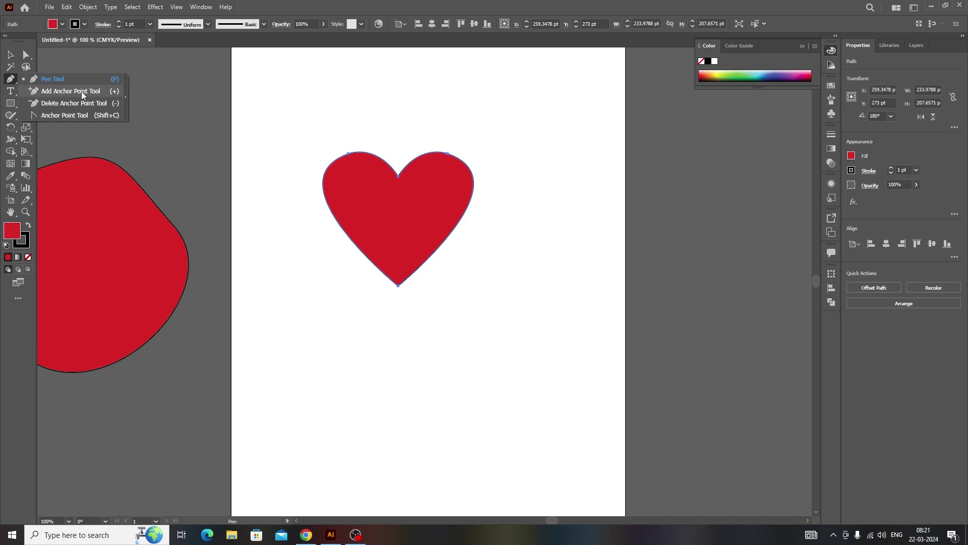
left_click(51, 92)
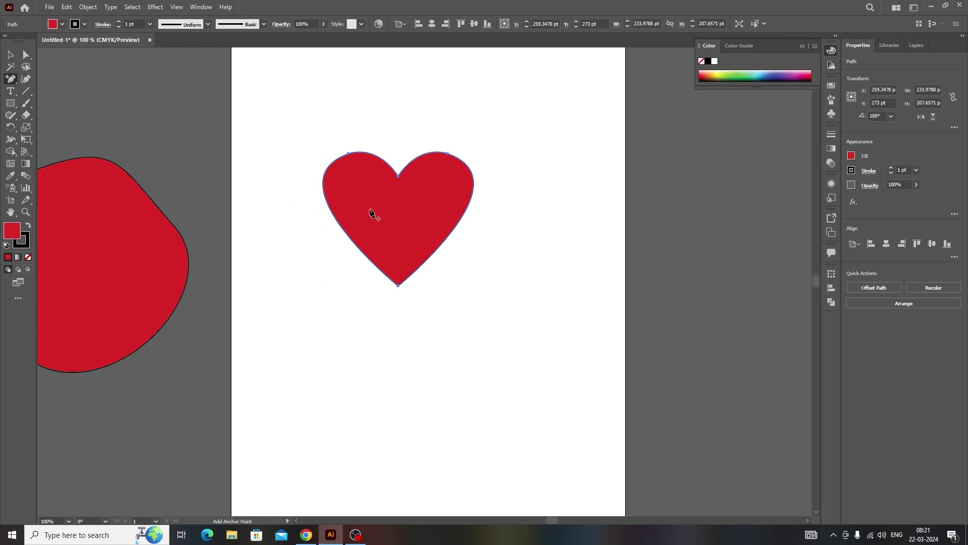
left_click(326, 201)
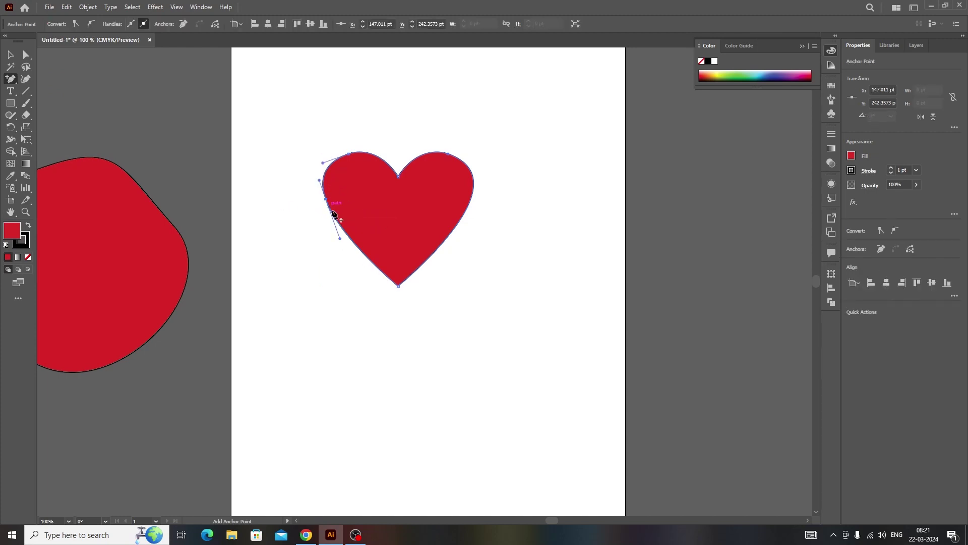
left_click(472, 197)
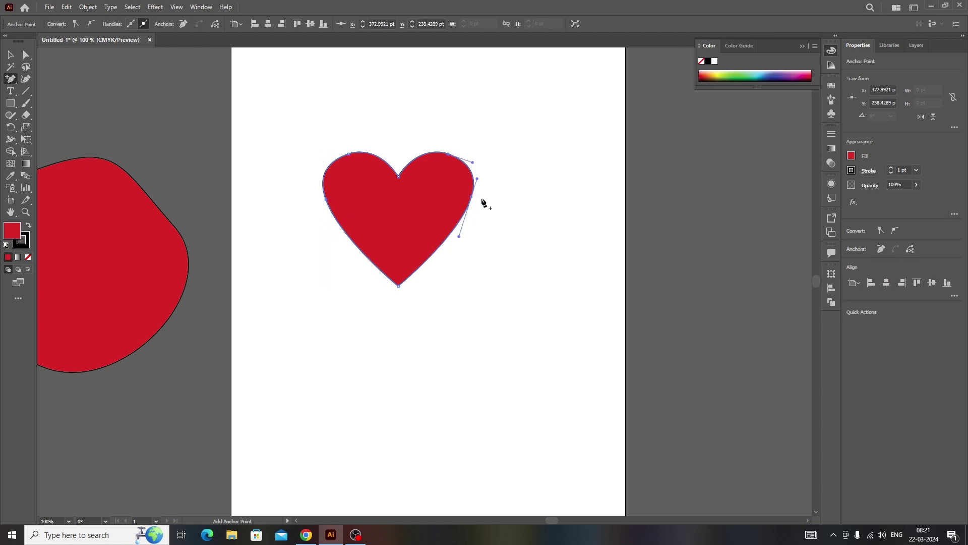
Step: Remove the two added side points from the heart with the Delete Anchor Point tool
left_click(25, 79)
left_click_drag(15, 85, 50, 102)
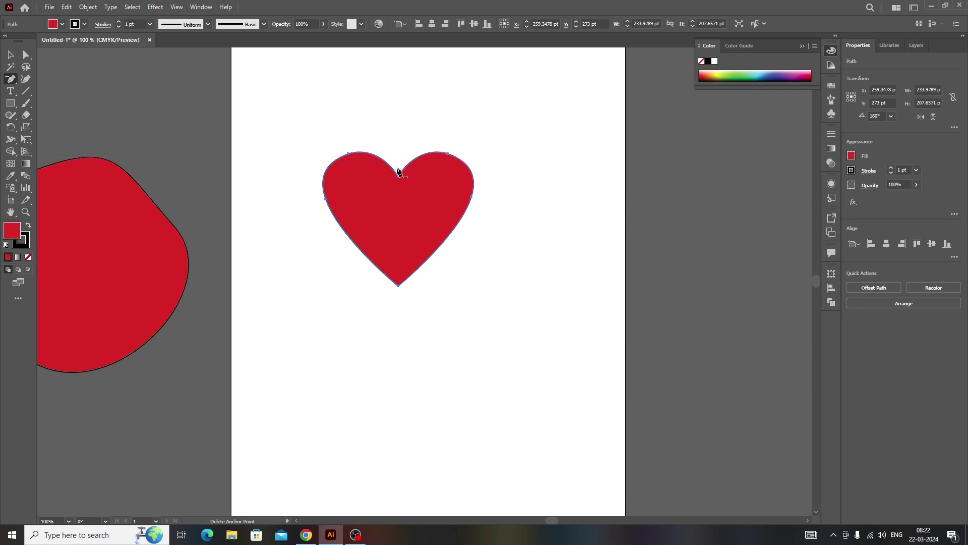
left_click(325, 198)
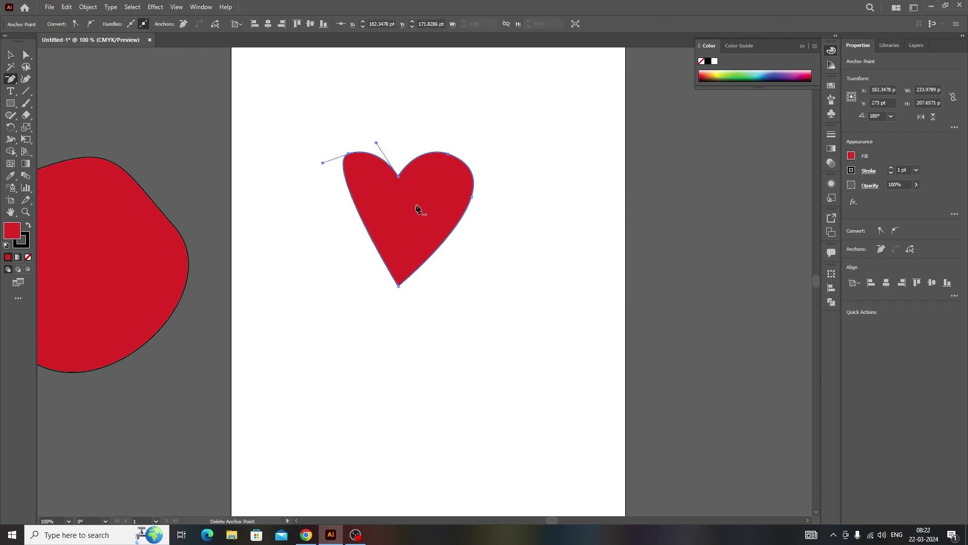
left_click(471, 196)
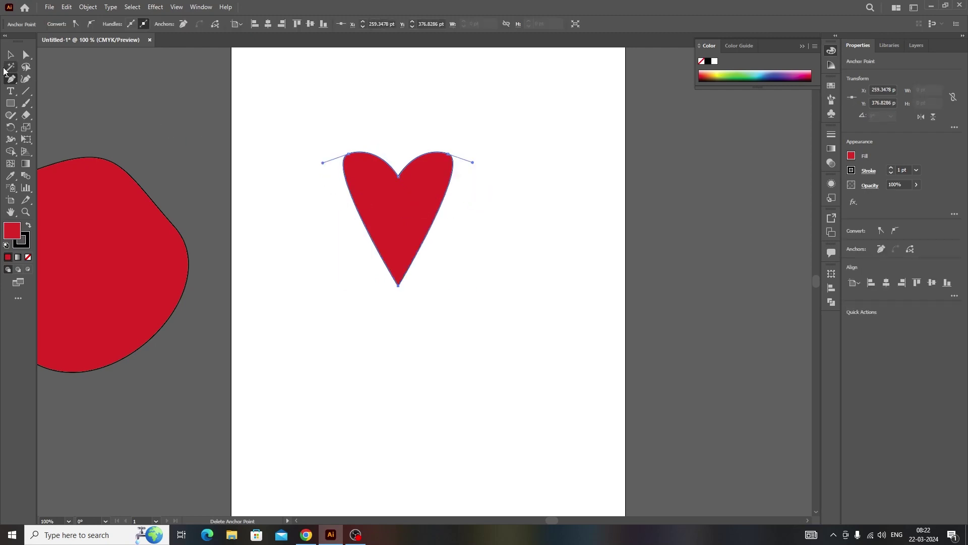
Step: Move the narrowed heart slightly, and undo the move and both anchor point deletions
left_click(10, 55)
left_click_drag(415, 204, 428, 226)
key("ctrl+z")
key("ctrl+z")
key("ctrl+z")
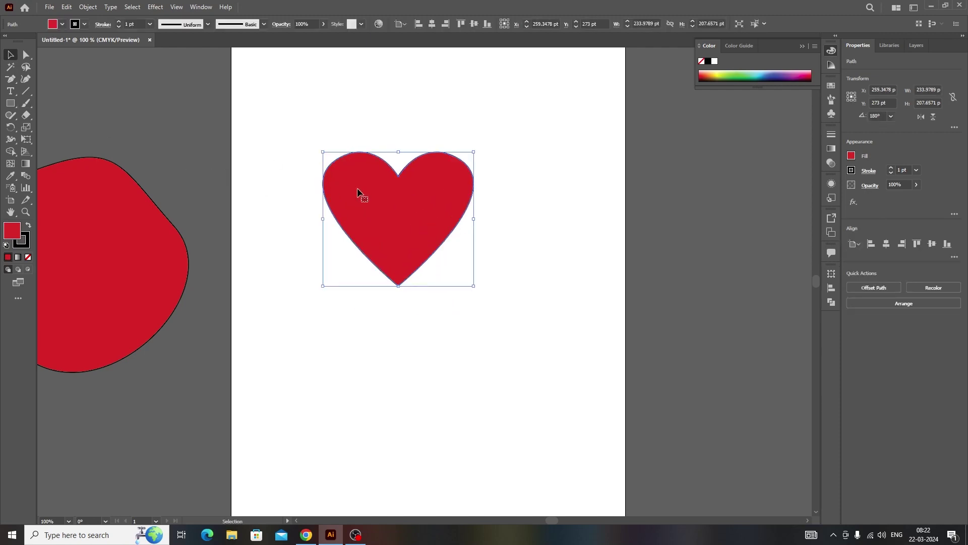
Step: Add an anchor point midway along each lower side of the heart with the Pen tool, and remove both points with the same tool
key("minus")
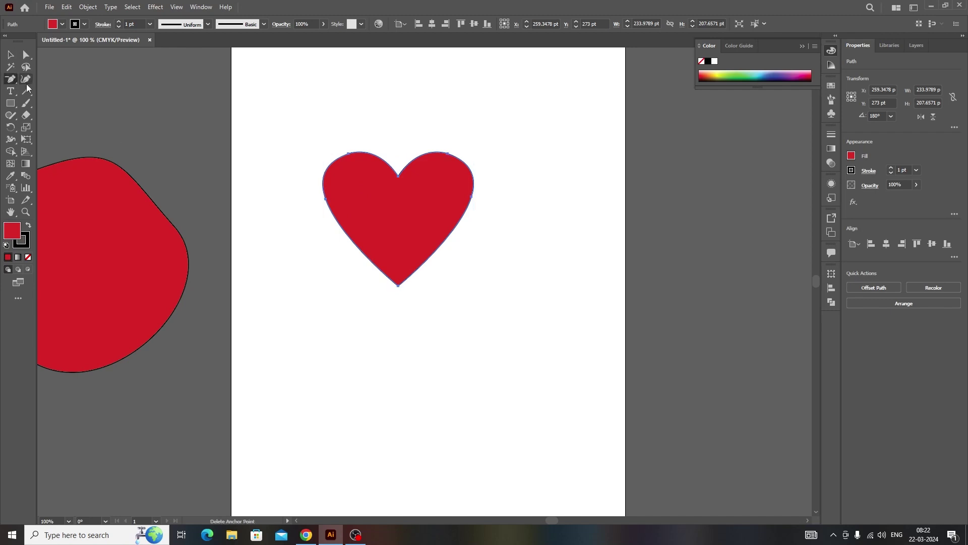
right_click(12, 81)
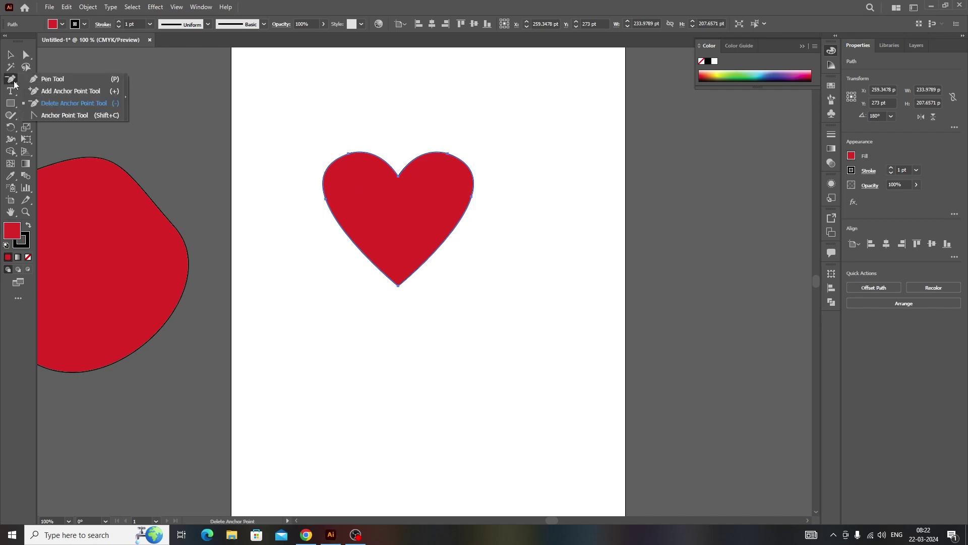
left_click(53, 79)
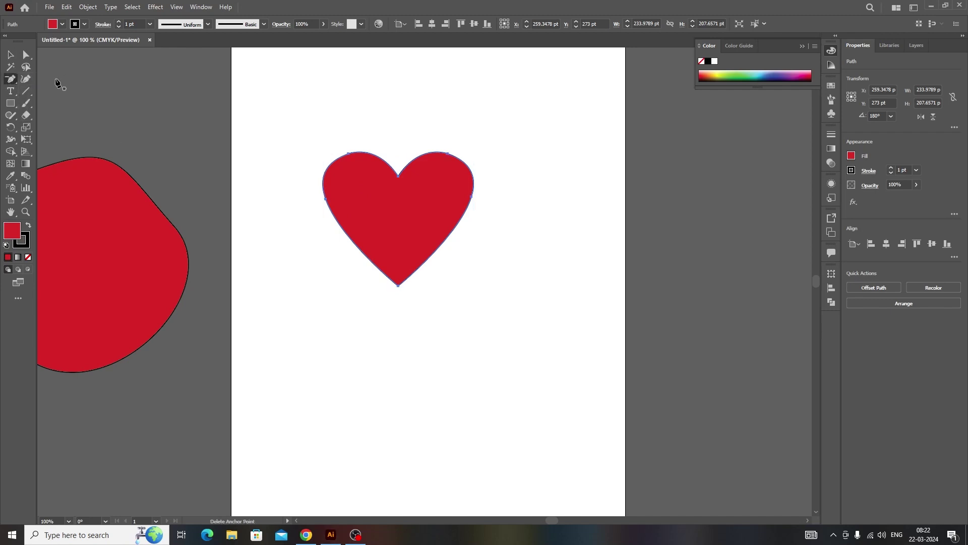
left_click(355, 245)
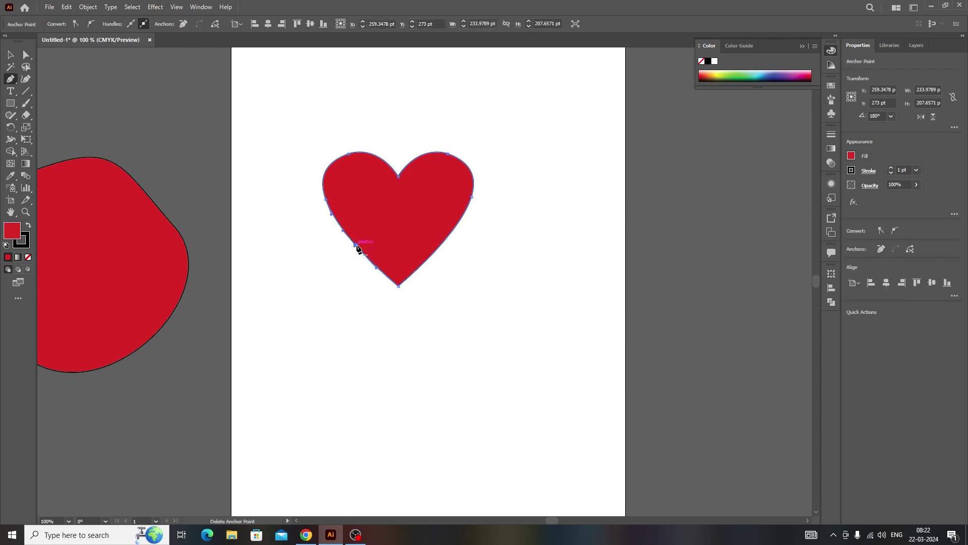
left_click(443, 243)
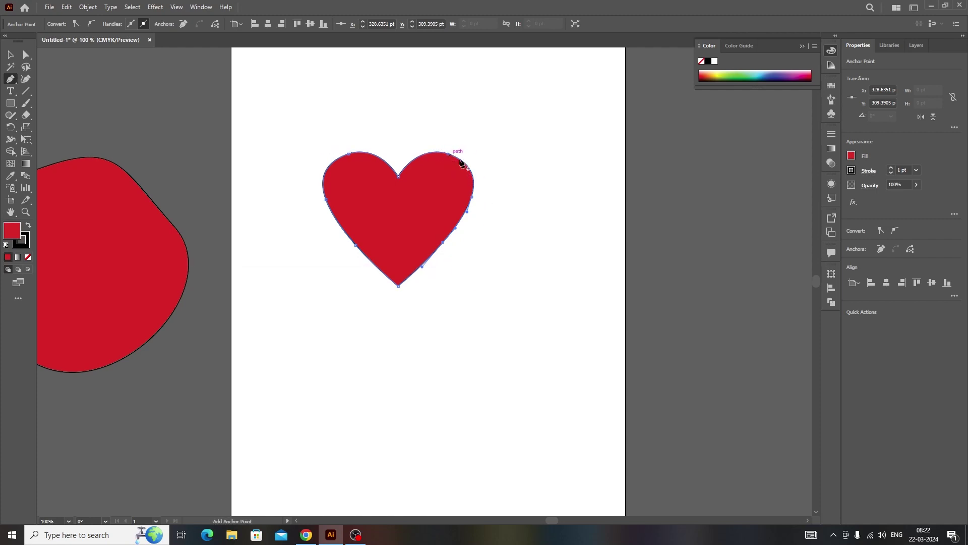
left_click(442, 242)
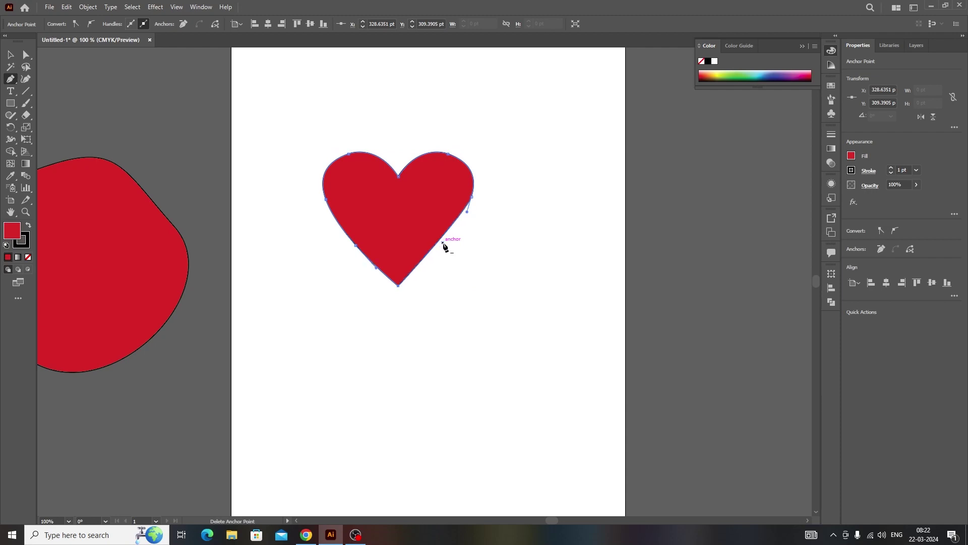
left_click(356, 246)
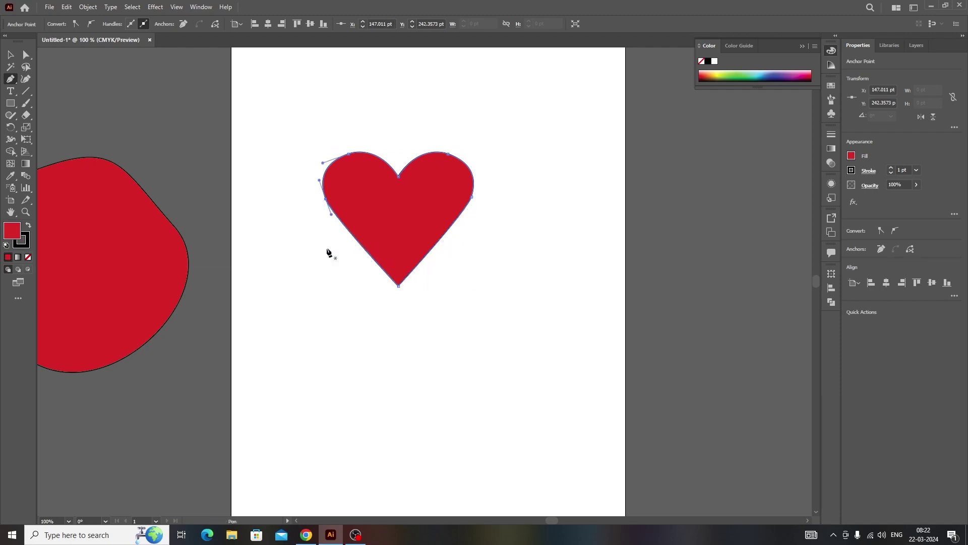
Step: Move the whole heart down and to the right, to about X 311 pt, Y 353 pt
key("v")
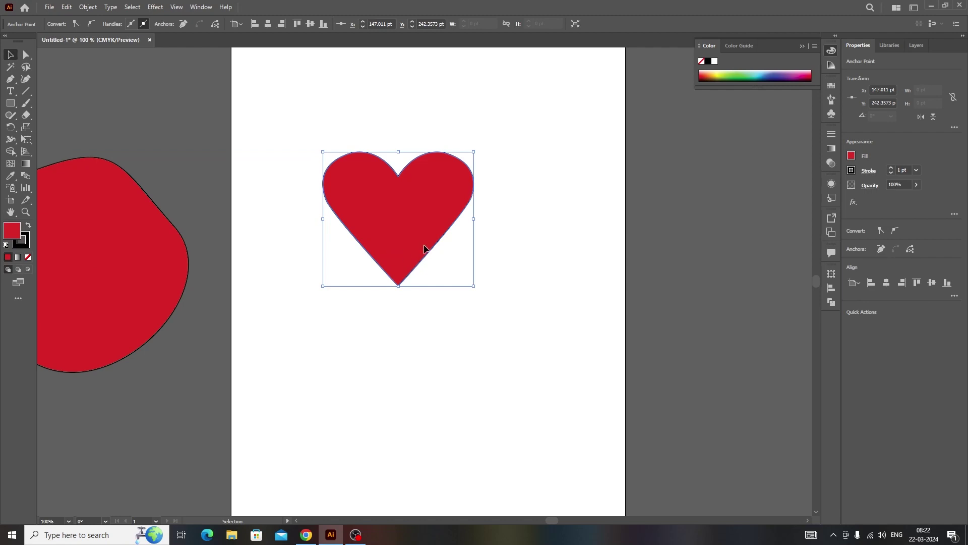
left_click_drag(434, 243, 448, 269)
left_click(476, 265)
left_click_drag(433, 234, 452, 260)
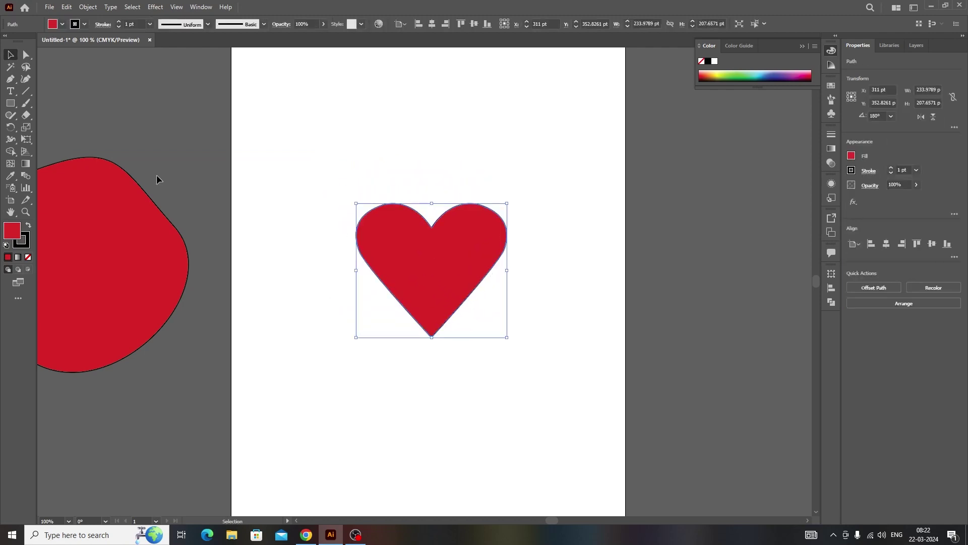
Step: Draw a curved Pen segment arching from above the heart's notch to just outside its right lobe, with long handles pointing down toward the tip
left_click(10, 79)
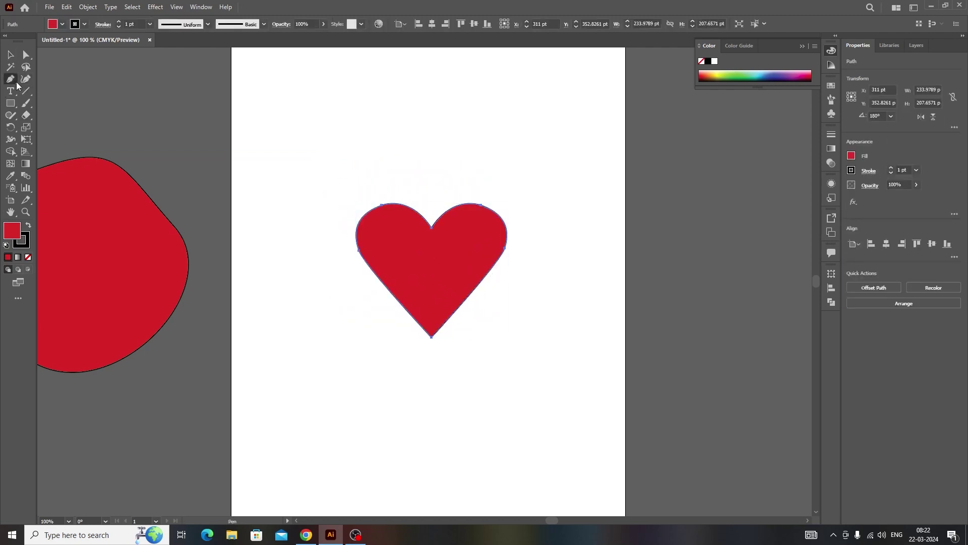
left_click(10, 79)
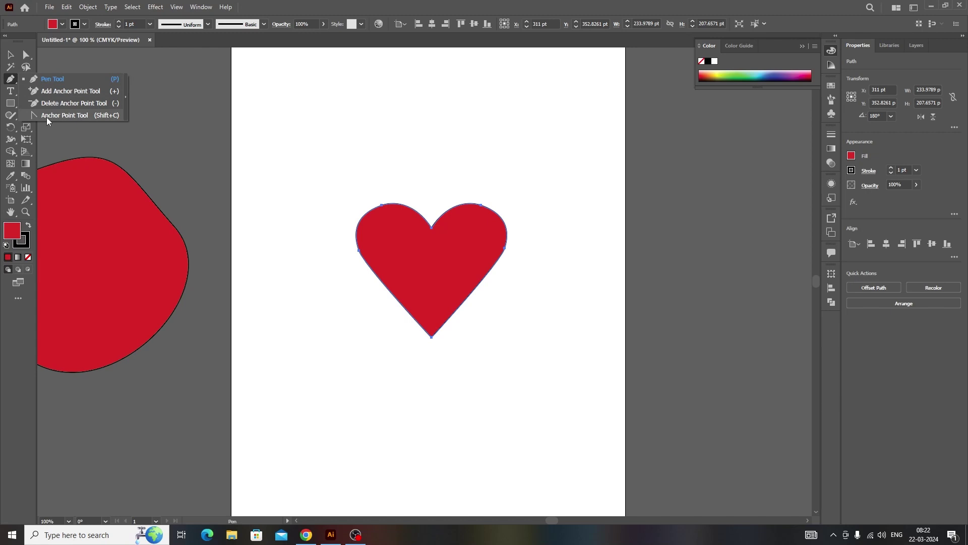
left_click(50, 80)
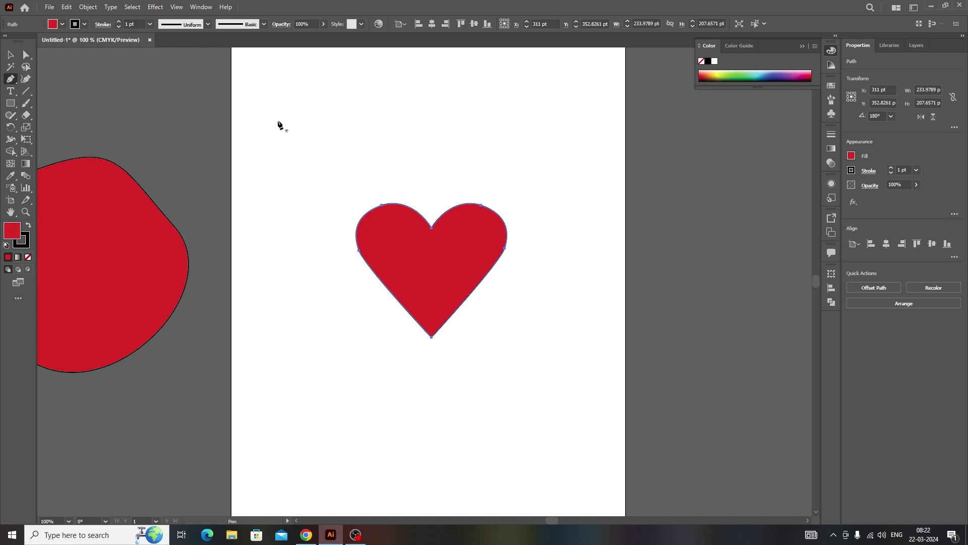
left_click(432, 203)
left_click_drag(533, 220, 557, 324)
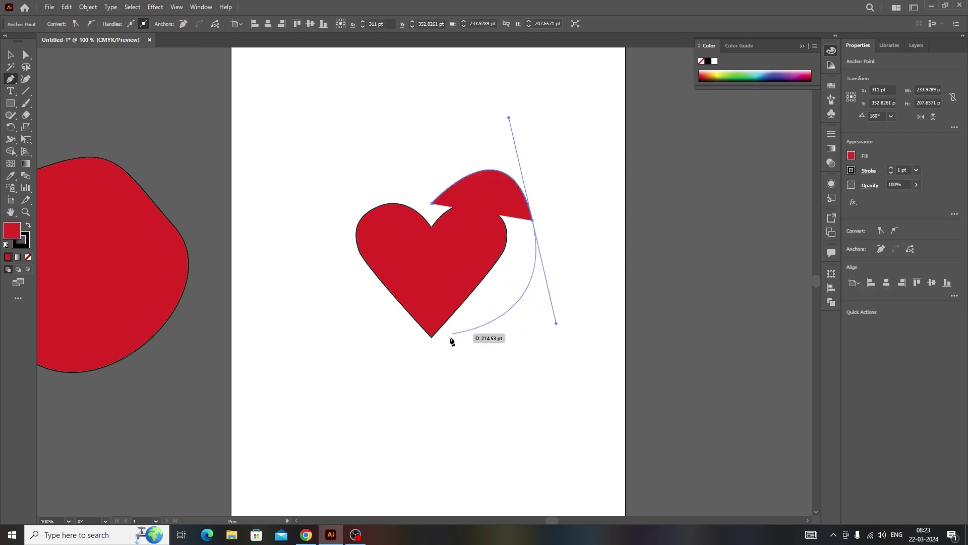